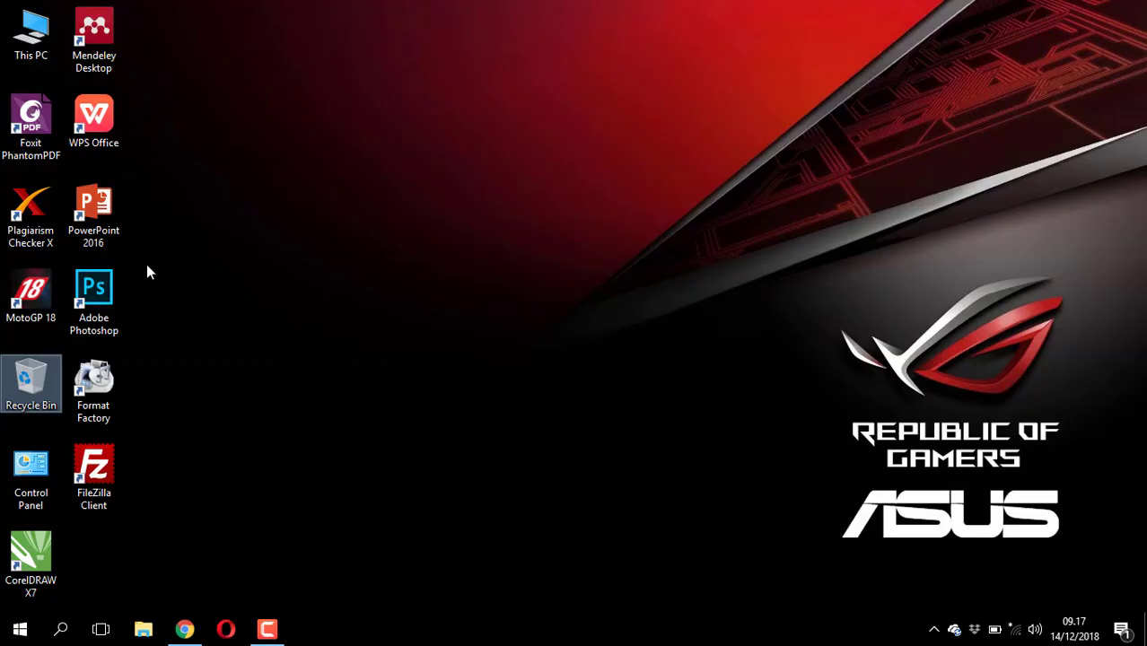
# - Start a blank PowerPoint presentation and delete the slide's title placeholder
pyautogui.doubleClick(104, 235)
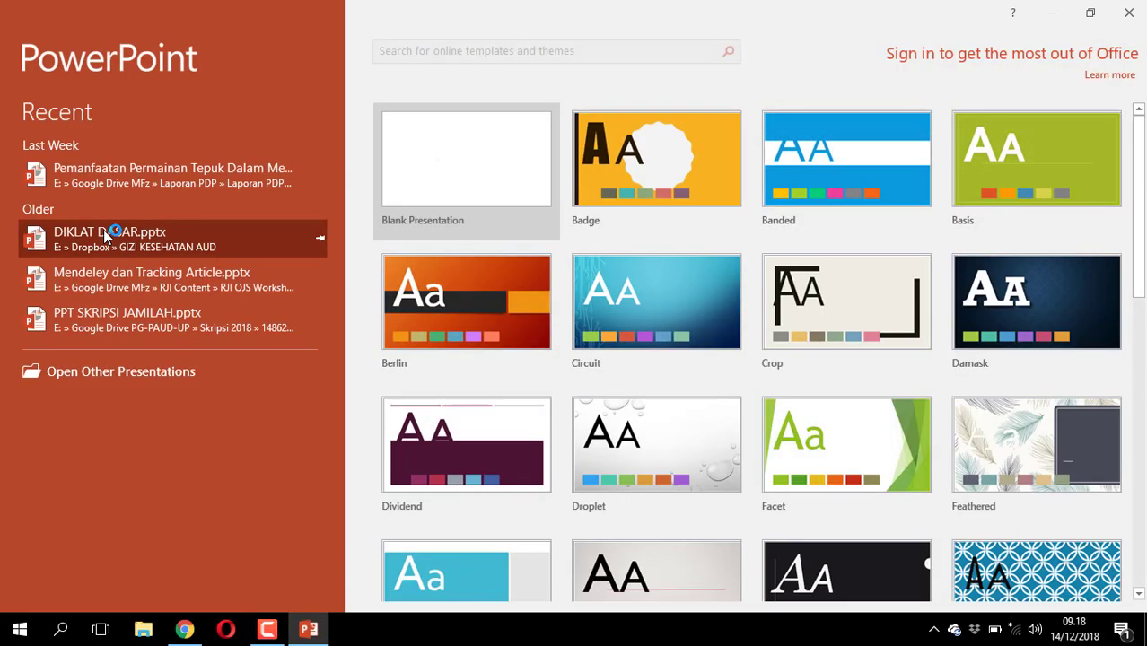
pyautogui.click(480, 190)
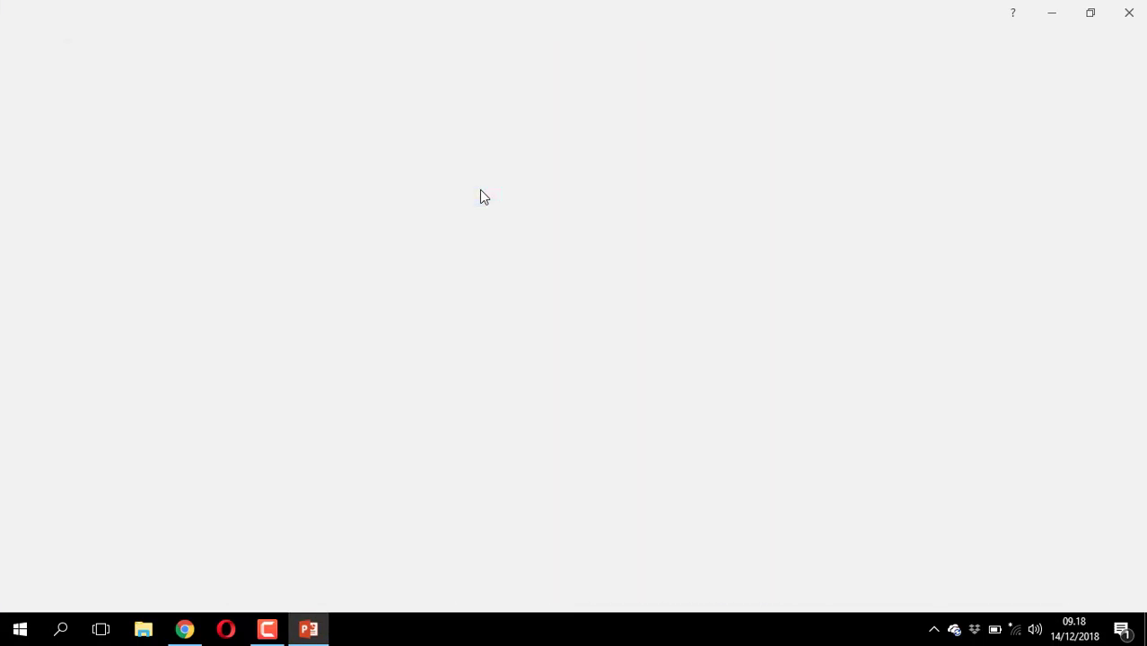
pyautogui.click(487, 209)
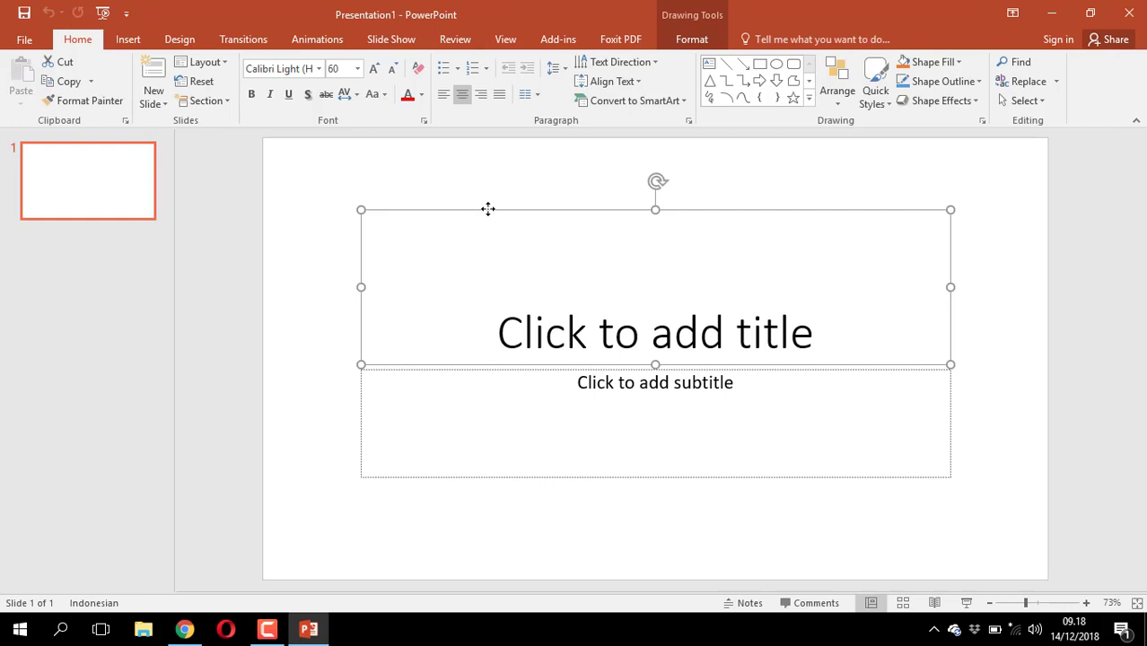
pyautogui.press('Delete')
# - Type 'Cara link ke Halaman tertentu pada MS Power Point' in the subtitle box and move it to the top
pyautogui.click(552, 366)
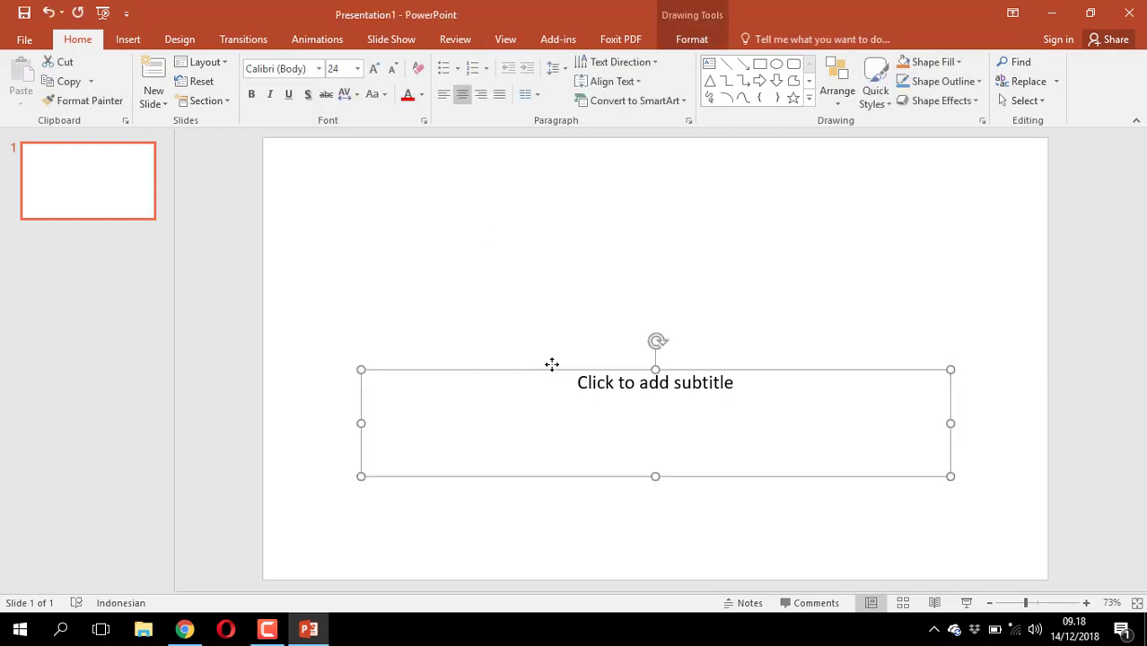
pyautogui.click(570, 387)
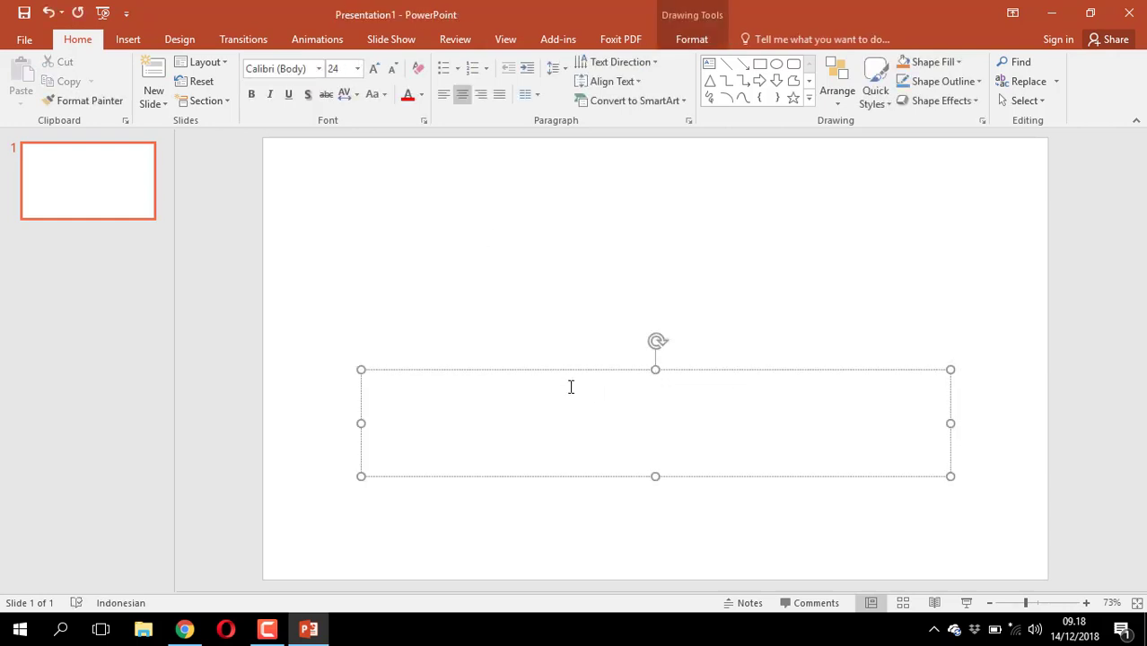
pyautogui.write('Cara ')
pyautogui.write('link')
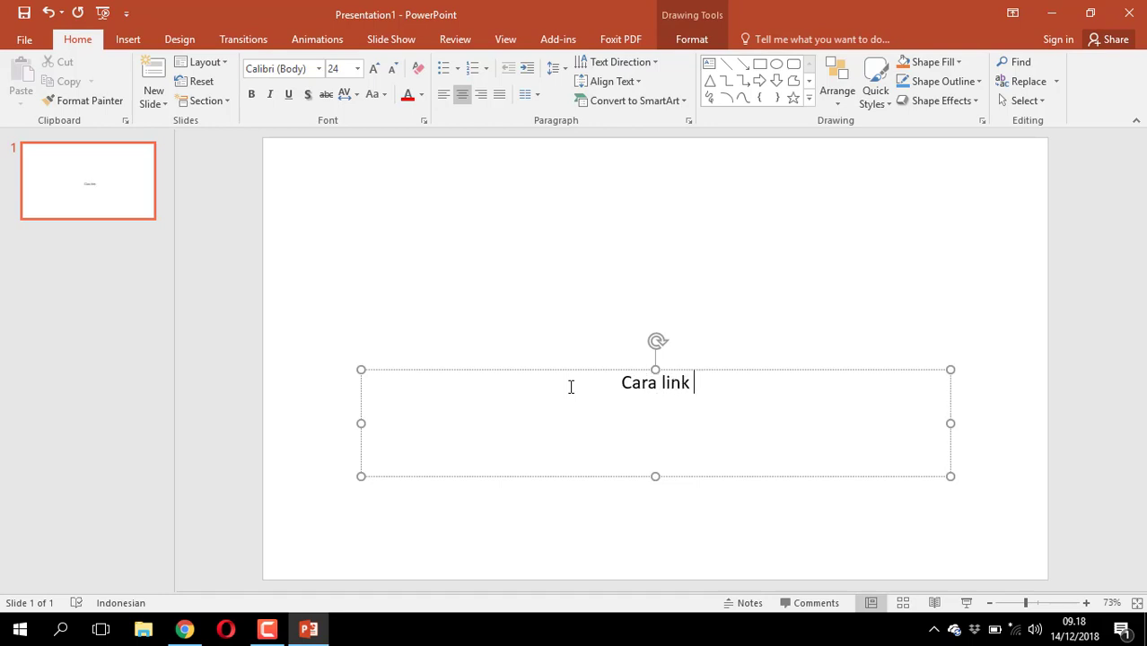
pyautogui.write(' ke ')
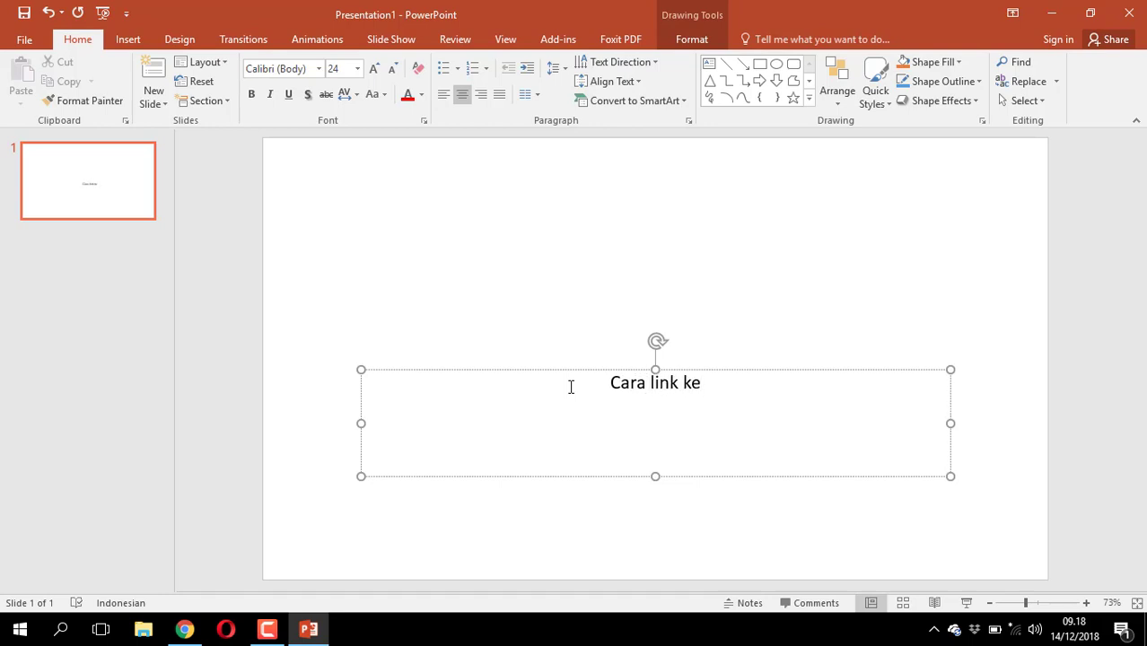
pyautogui.write('Halaman')
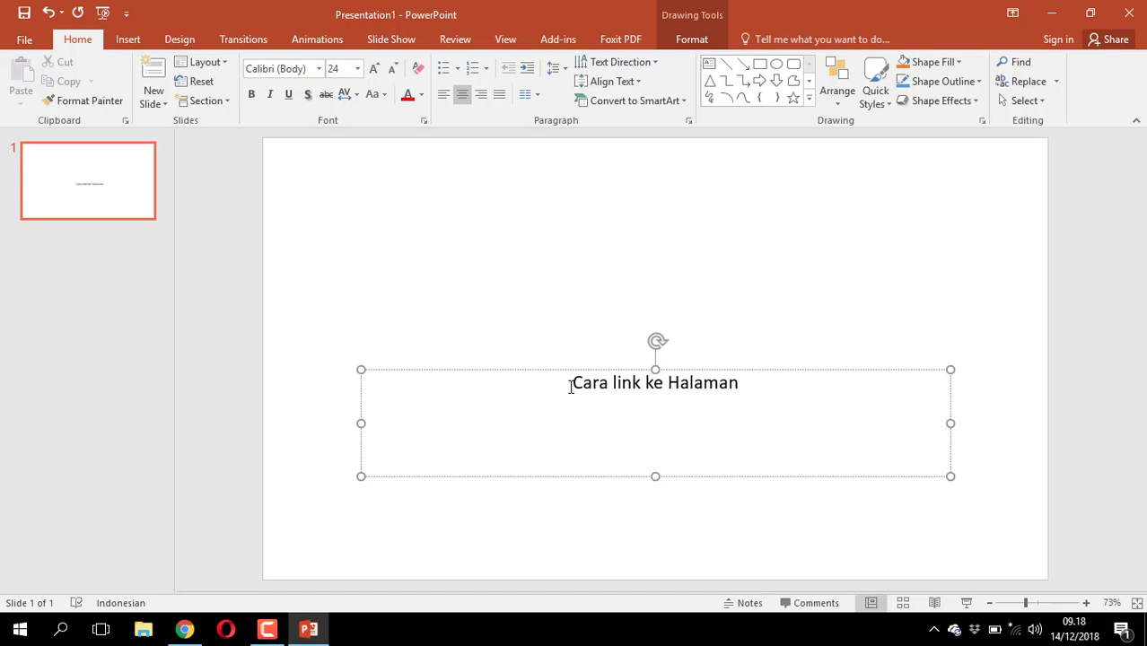
pyautogui.write(' tertentu')
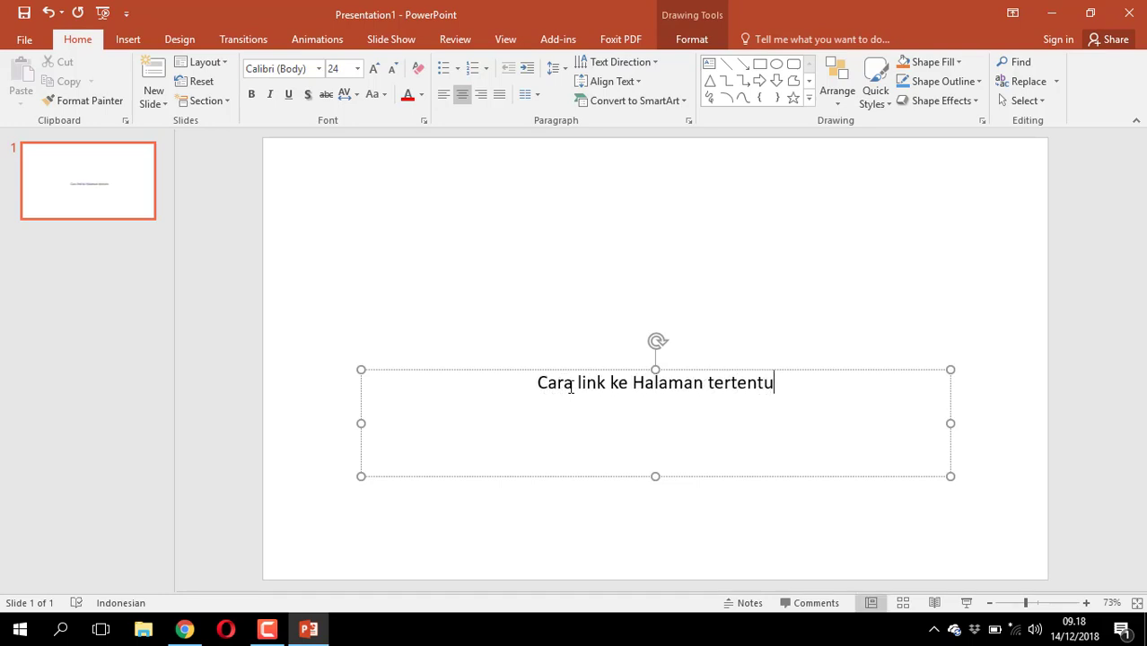
pyautogui.write(' pada')
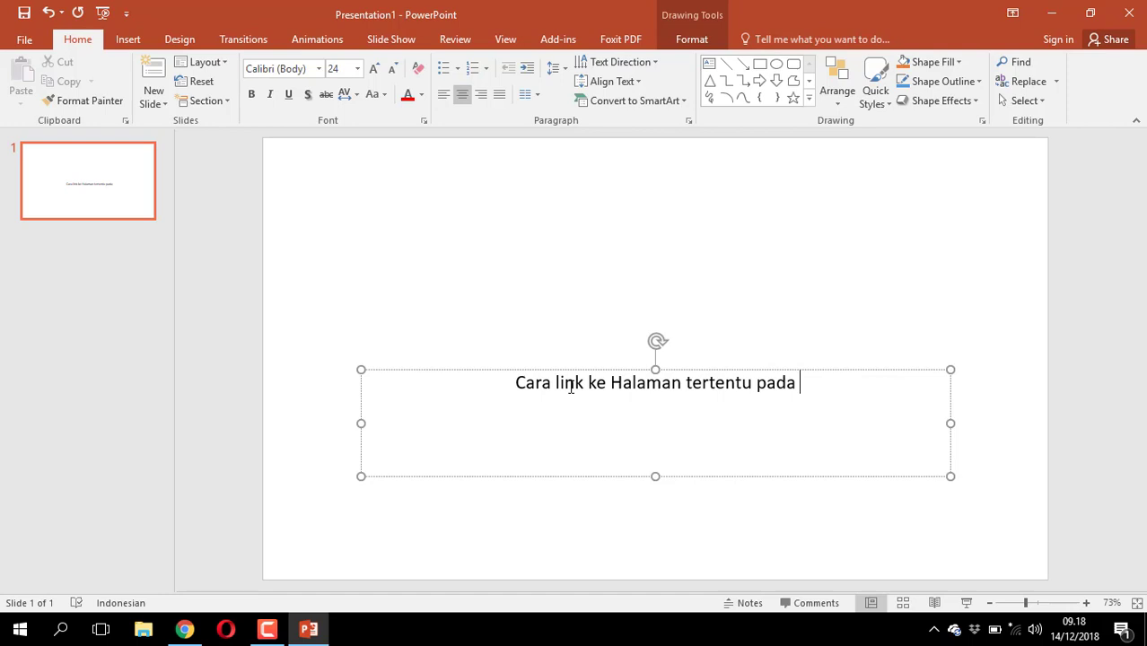
pyautogui.write(' MS P')
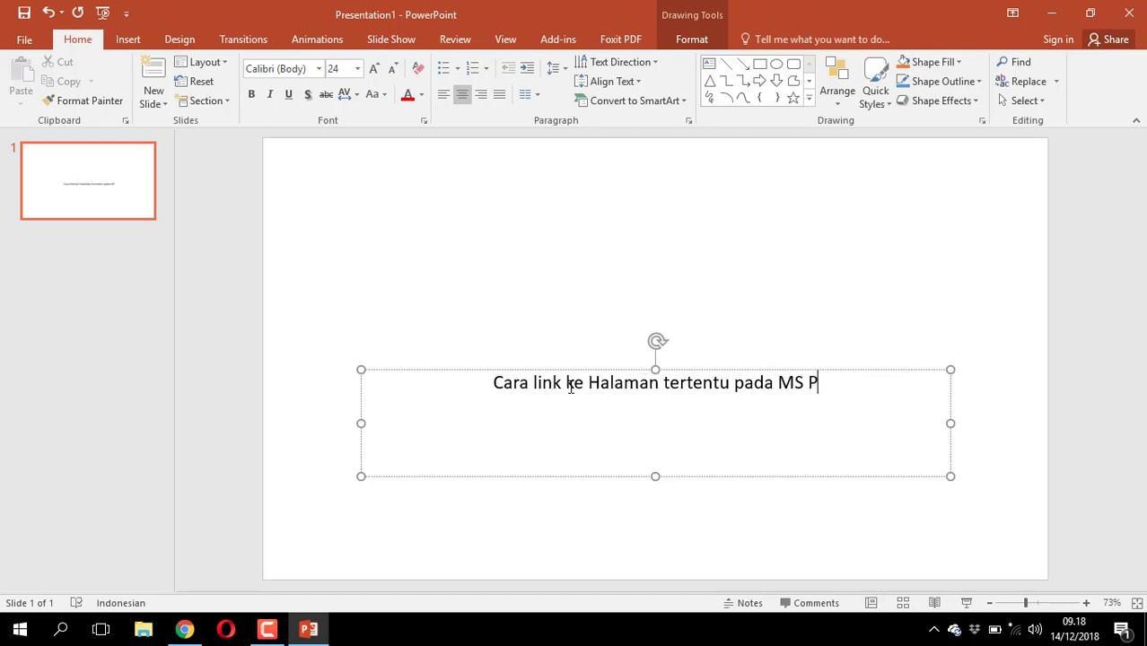
pyautogui.write('ower Po')
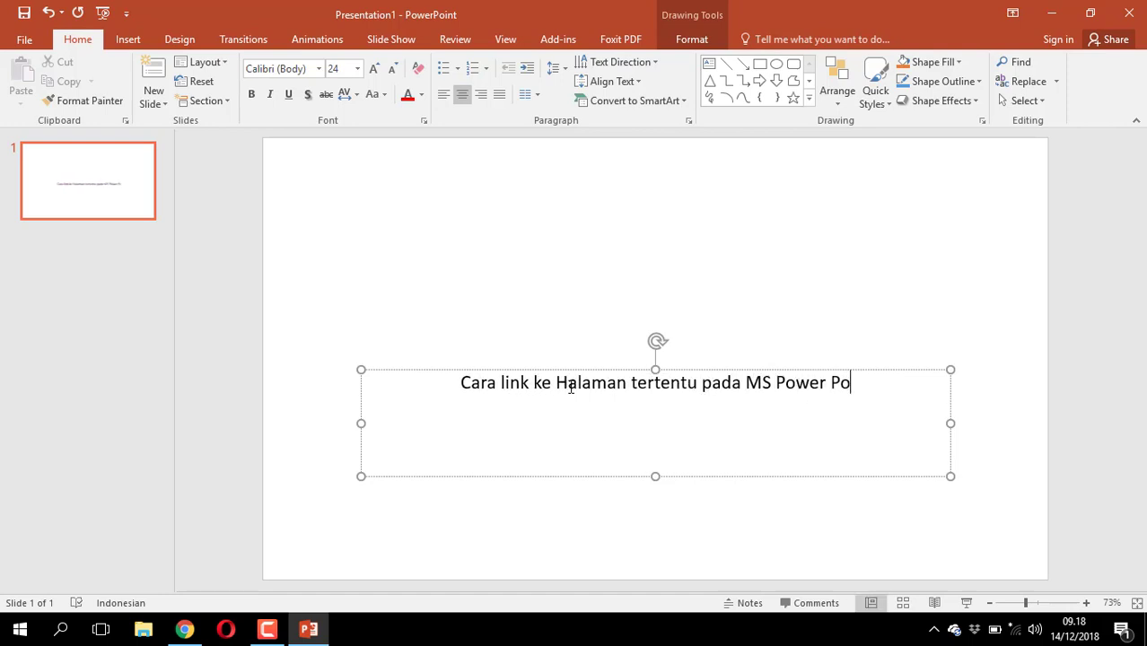
pyautogui.write('int')
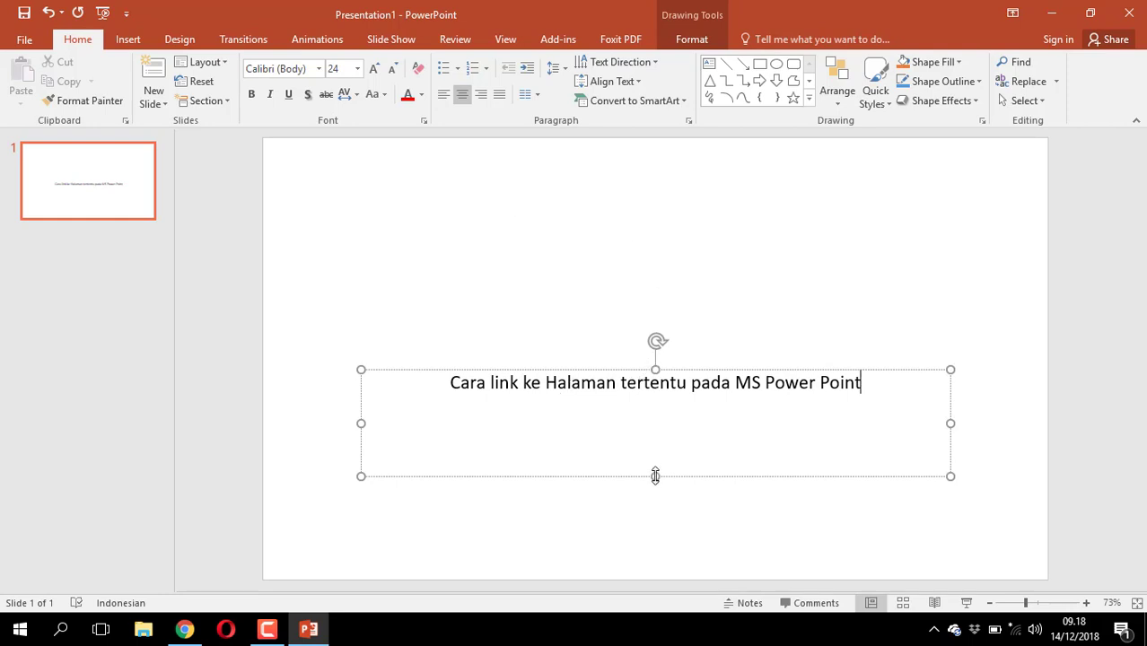
pyautogui.moveTo(656, 477); pyautogui.dragTo(658, 189)
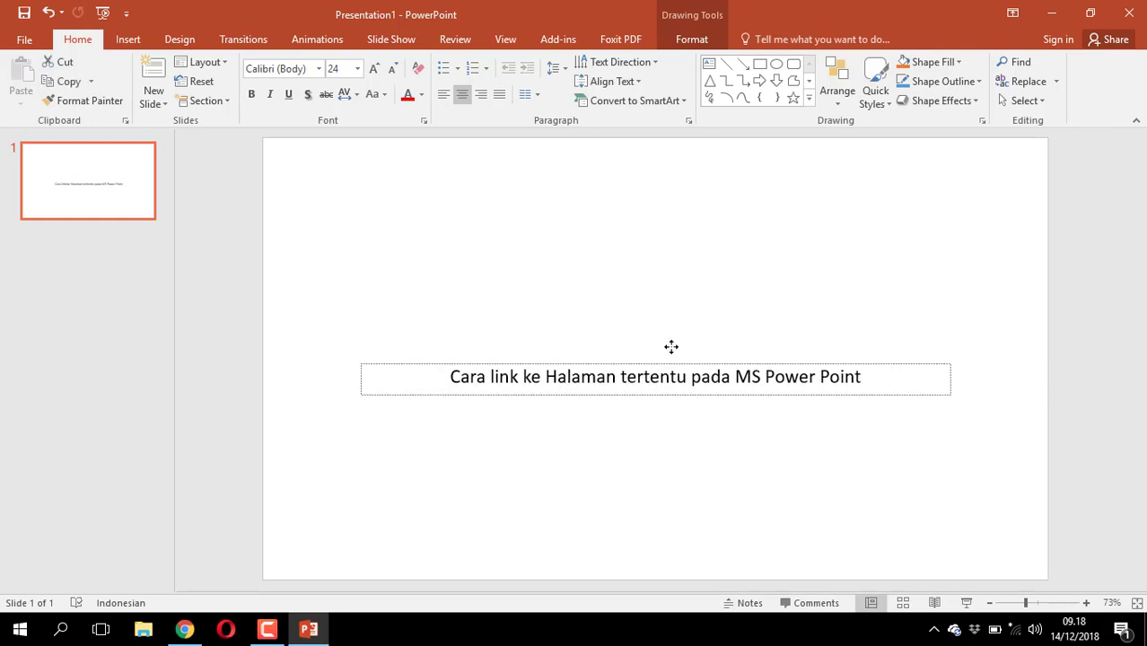
pyautogui.click(628, 287)
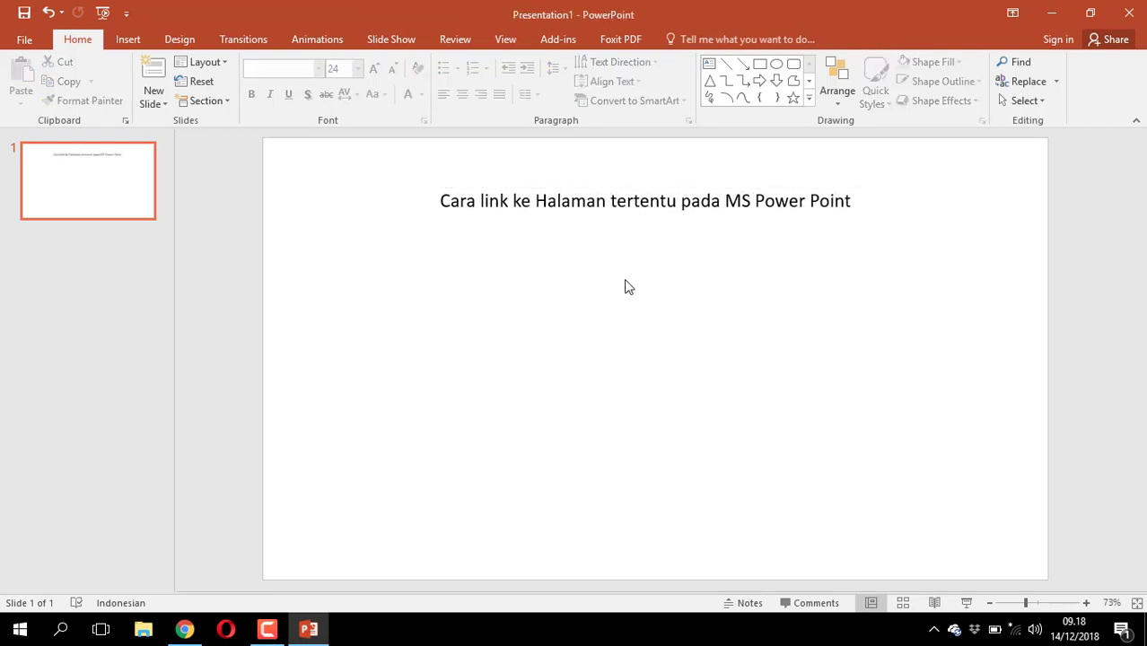
# - Insert a plain WordArt reading 'halaman 1' and place it left, just under the heading
pyautogui.click(135, 34)
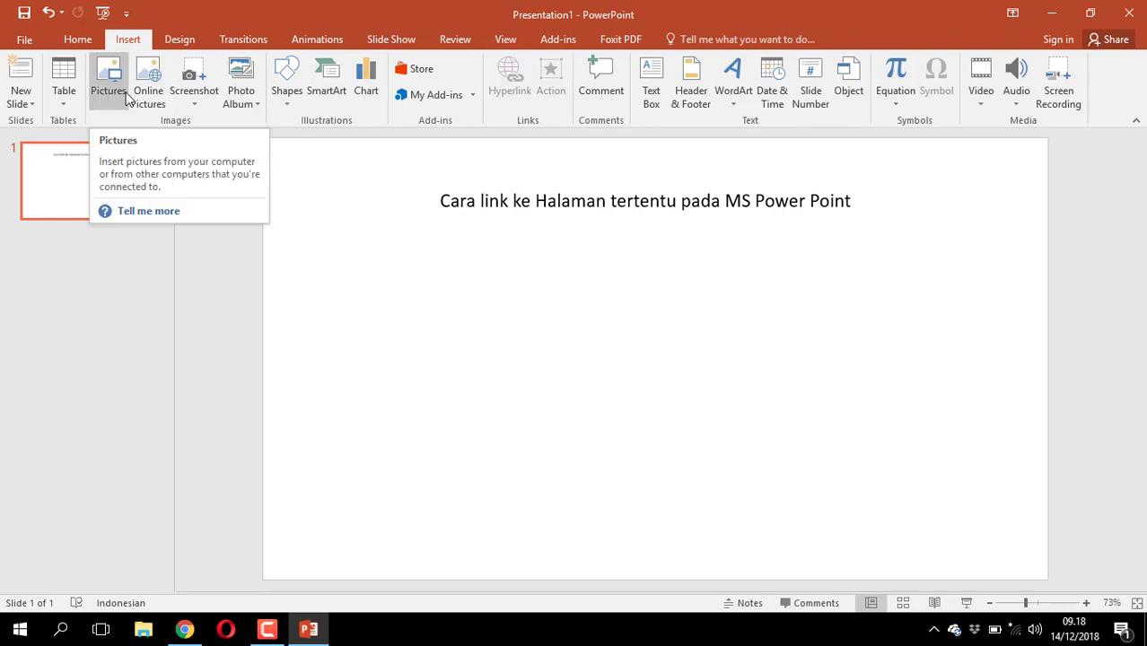
pyautogui.click(731, 90)
pyautogui.click(745, 136)
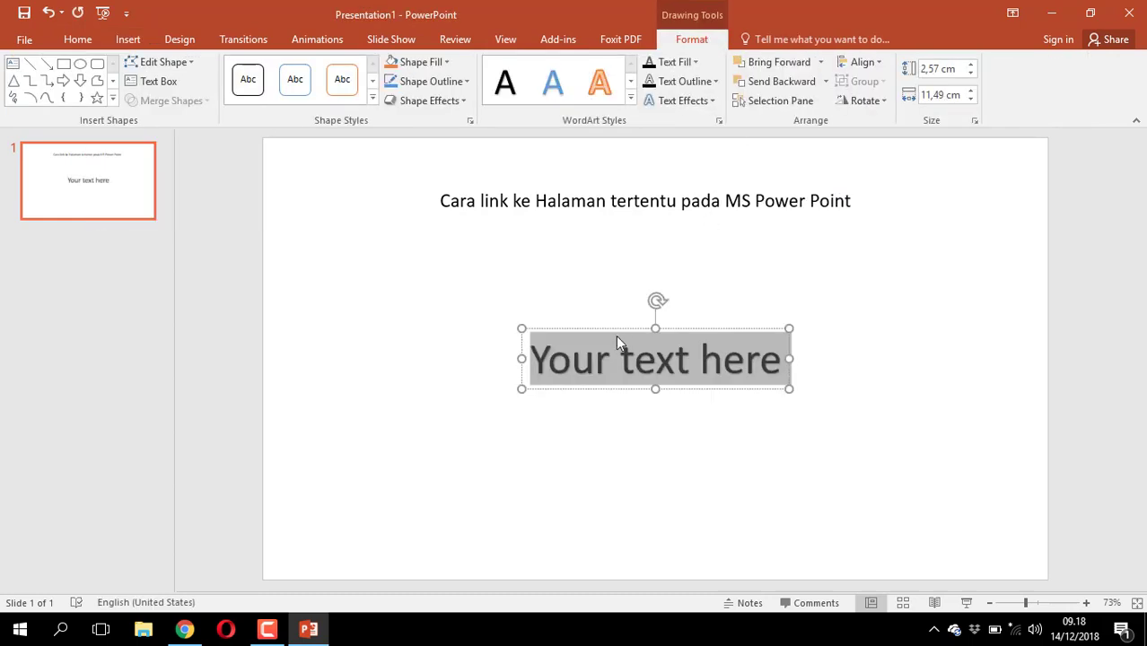
pyautogui.write('ha')
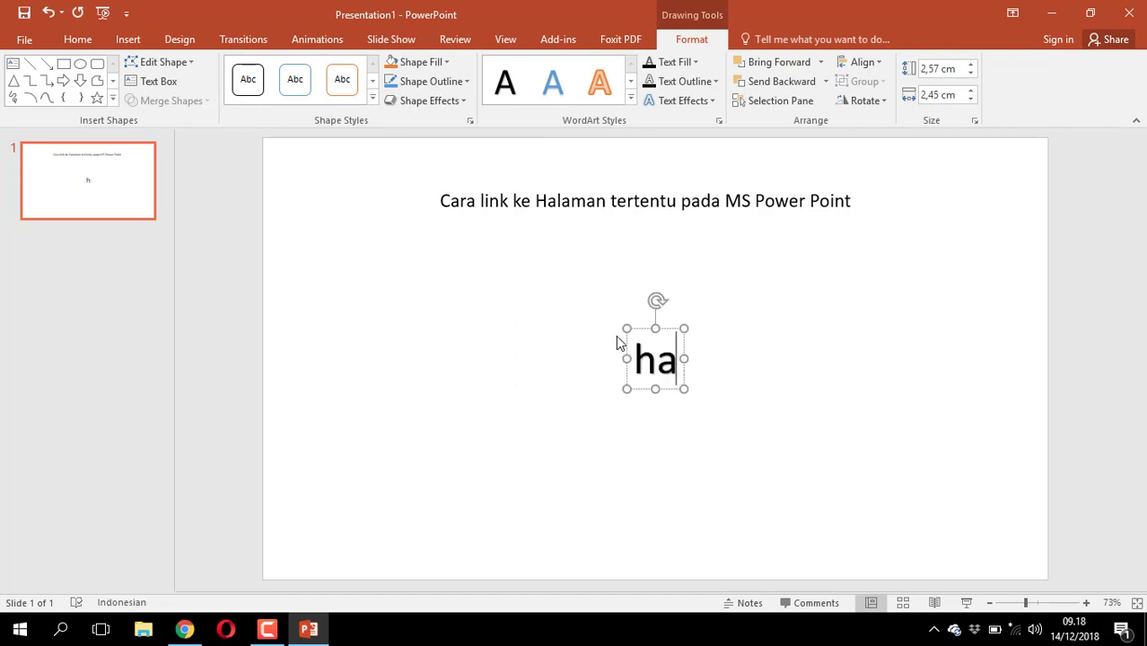
pyautogui.write('laman ')
pyautogui.write('1')
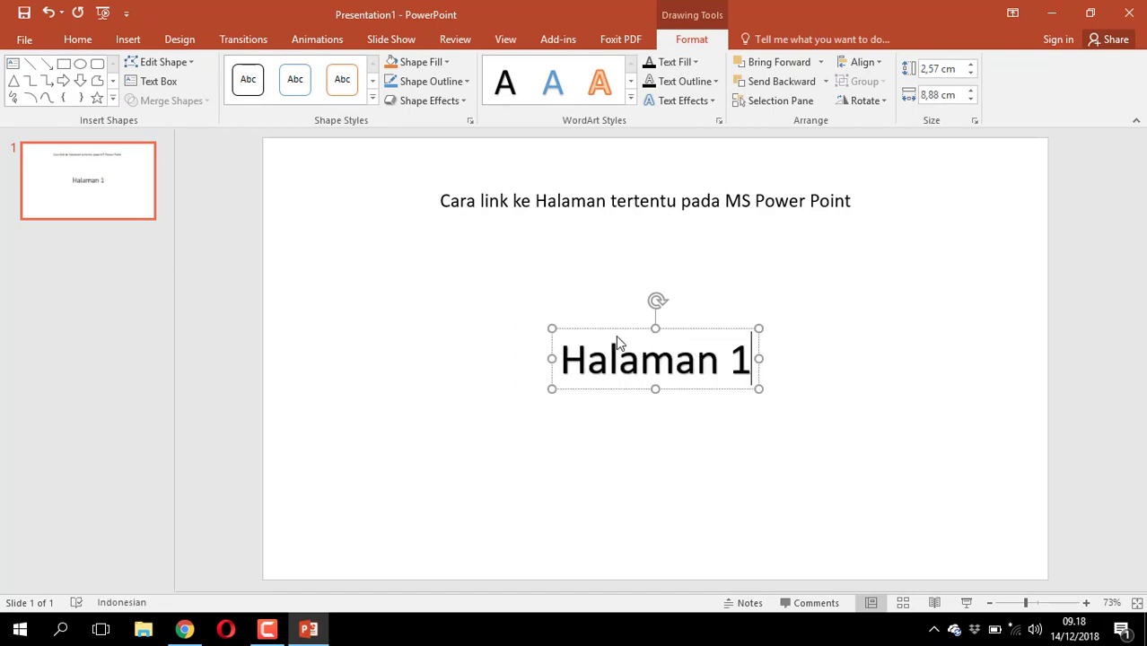
pyautogui.click(637, 399)
pyautogui.moveTo(597, 328); pyautogui.dragTo(389, 254)
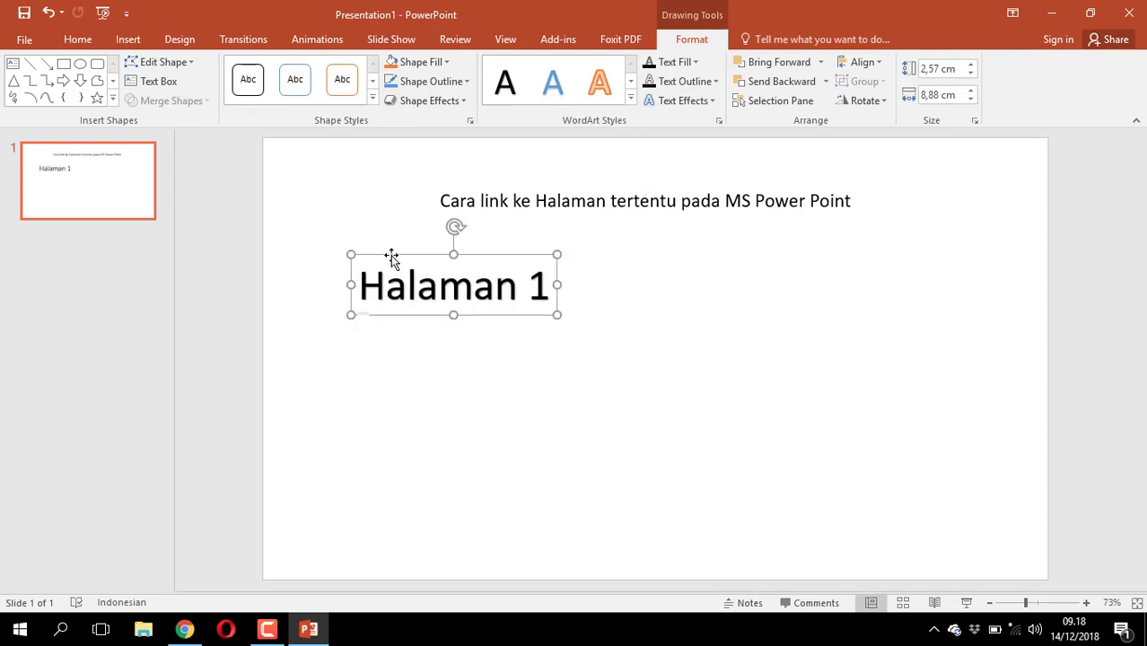
pyautogui.rightClick(391, 255)
# - Copy the Halaman 1 label, paste it below, and change the copy to Halaman 2
pyautogui.click(416, 284)
pyautogui.click(460, 363)
pyautogui.rightClick(458, 361)
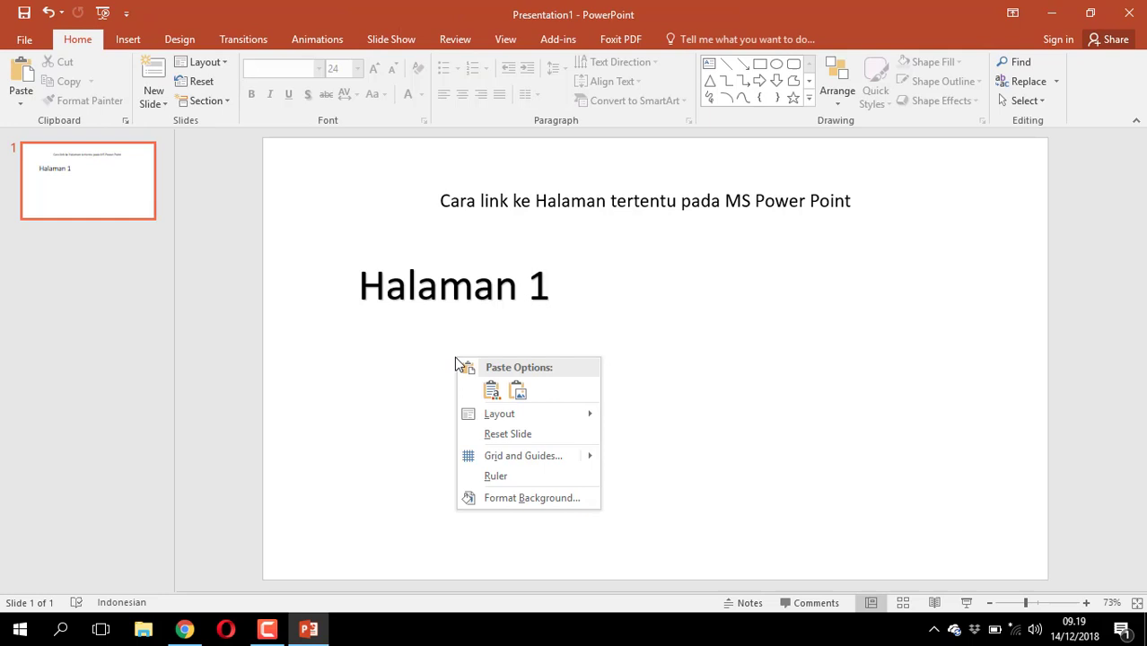
pyautogui.click(491, 390)
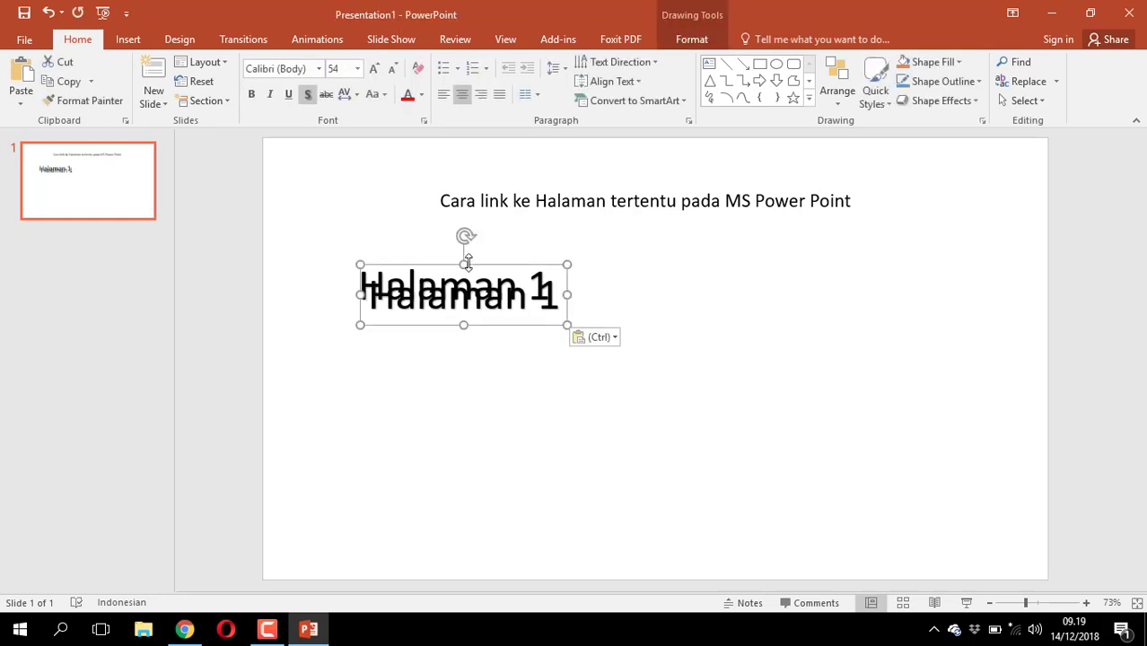
pyautogui.moveTo(468, 262); pyautogui.dragTo(481, 321)
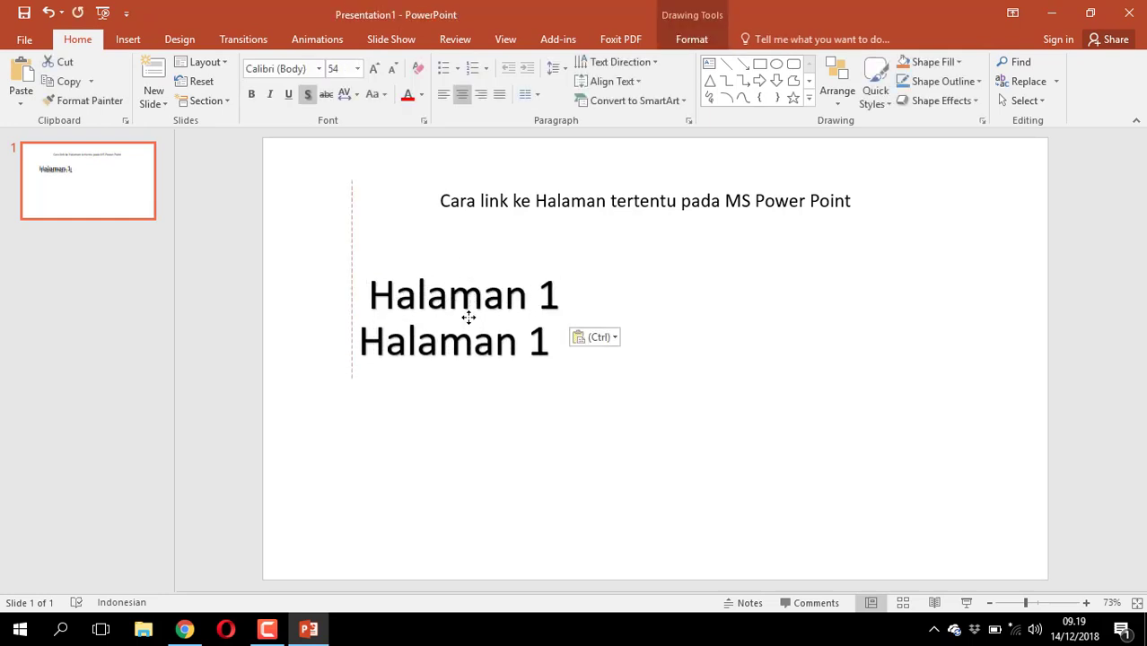
pyautogui.doubleClick(555, 353)
pyautogui.write('2')
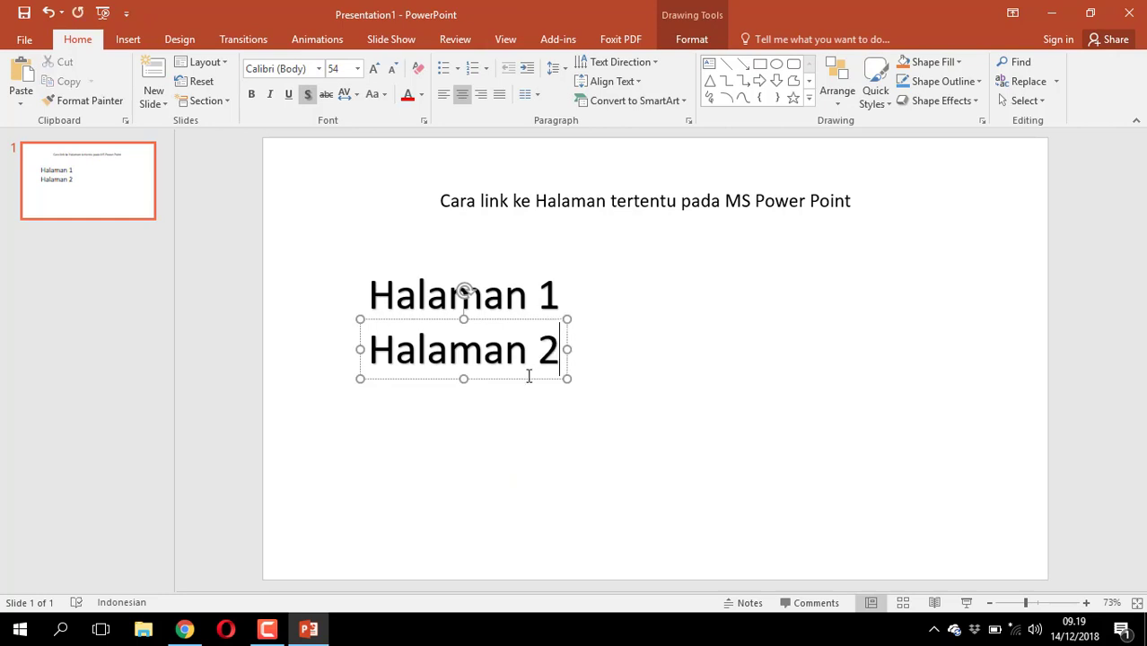
pyautogui.click(520, 403)
# - Paste another copy below Halaman 2 and change it to Halaman 3
pyautogui.rightClick(519, 402)
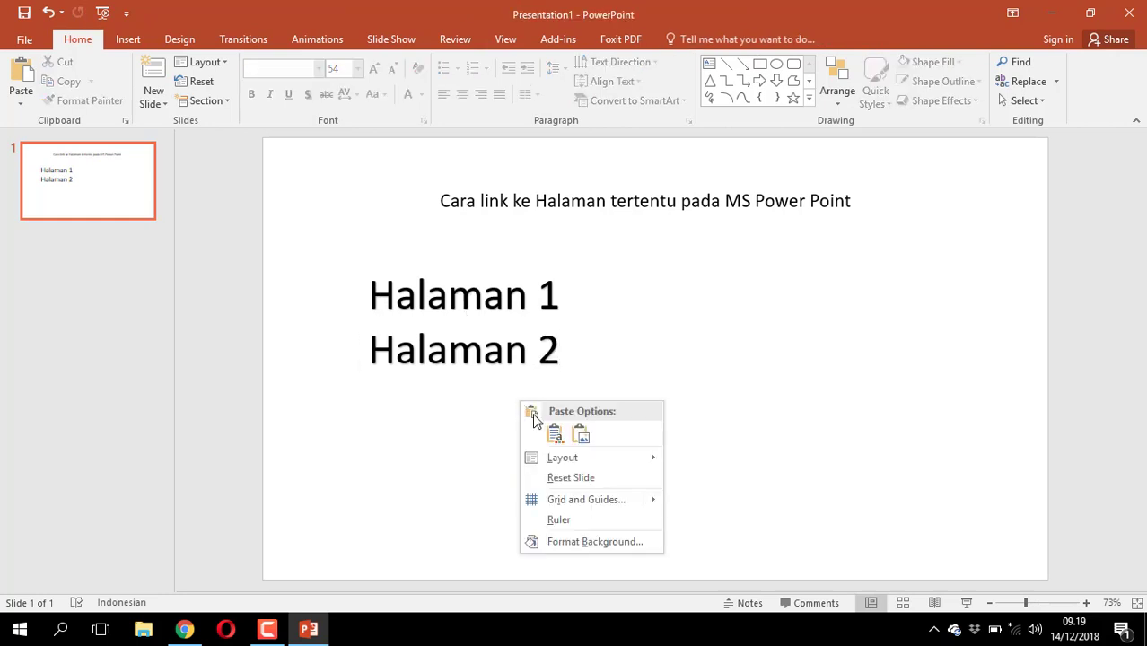
pyautogui.click(546, 436)
pyautogui.moveTo(489, 270)
pyautogui.mouseDown()
pyautogui.moveTo(500, 376)
pyautogui.moveTo(554, 406)
pyautogui.mouseUp()
pyautogui.write('3')
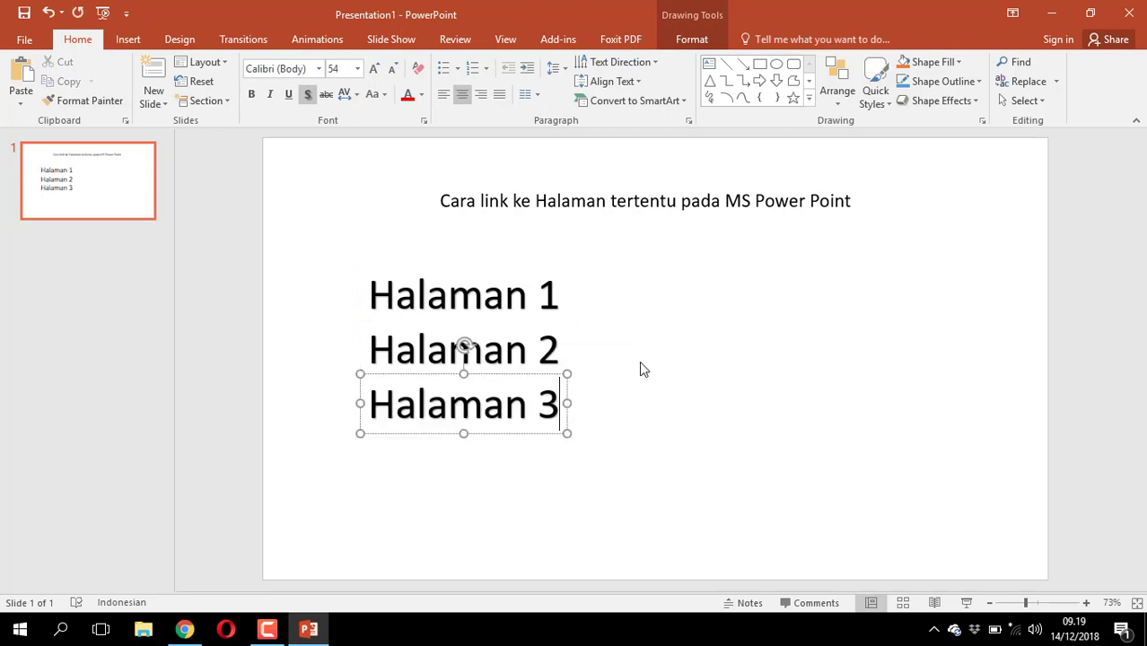
pyautogui.click(639, 361)
# - Paste a fourth copy under Halaman 3 and change it to Halaman 4
pyautogui.rightClick(648, 298)
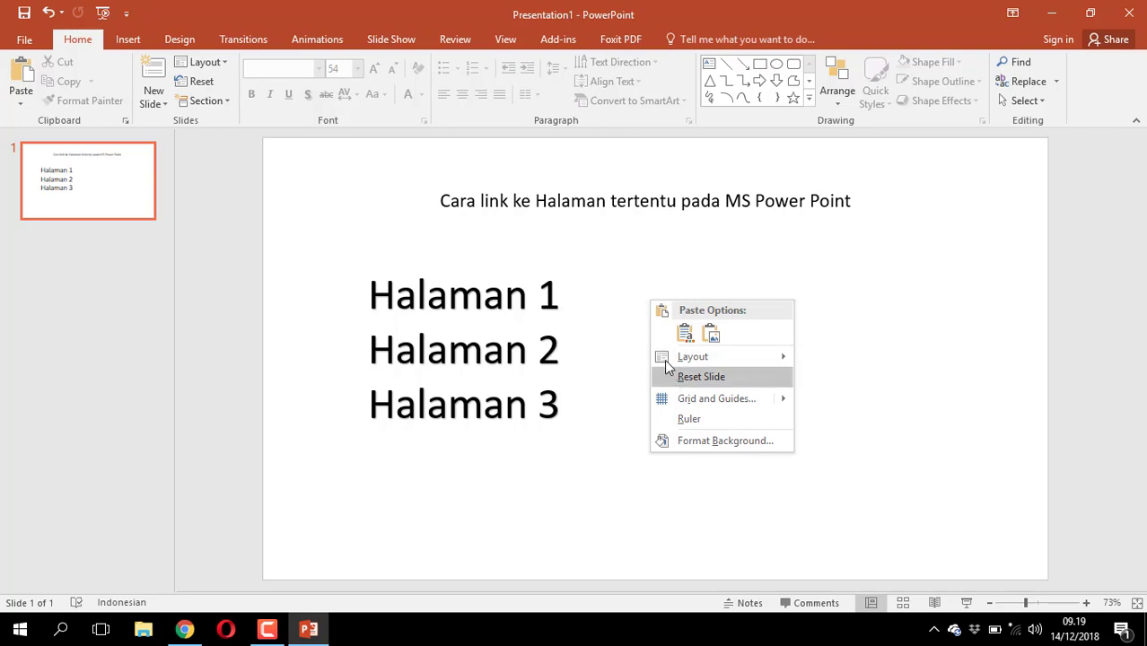
pyautogui.click(687, 330)
pyautogui.moveTo(512, 260); pyautogui.dragTo(525, 447)
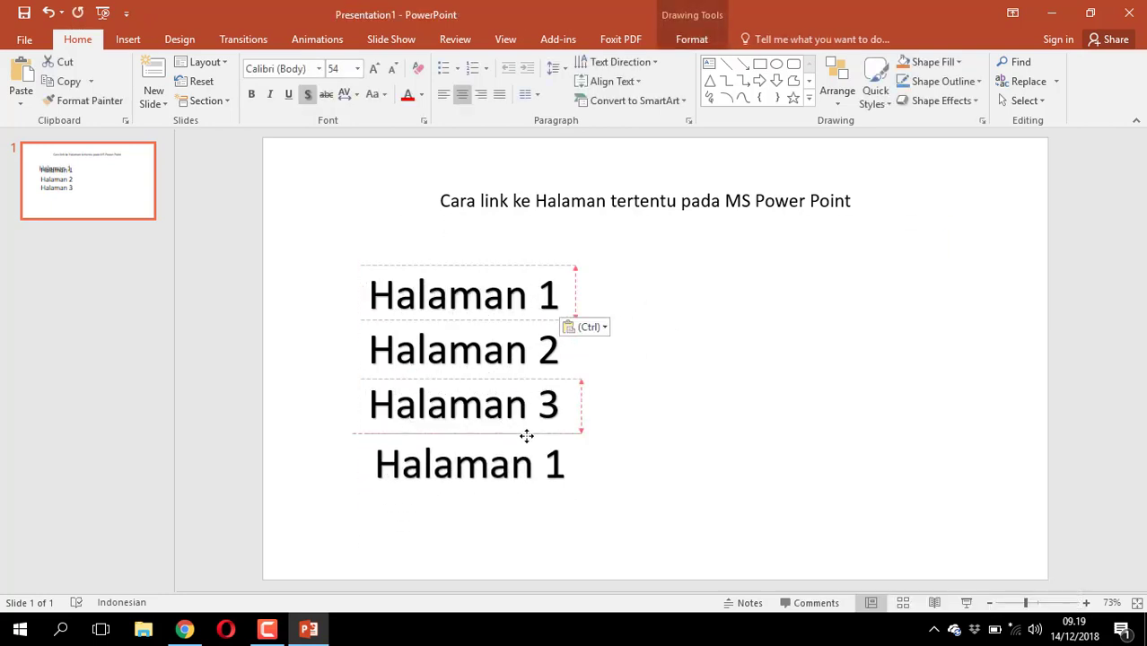
pyautogui.moveTo(525, 447); pyautogui.dragTo(525, 427)
pyautogui.doubleClick(545, 463)
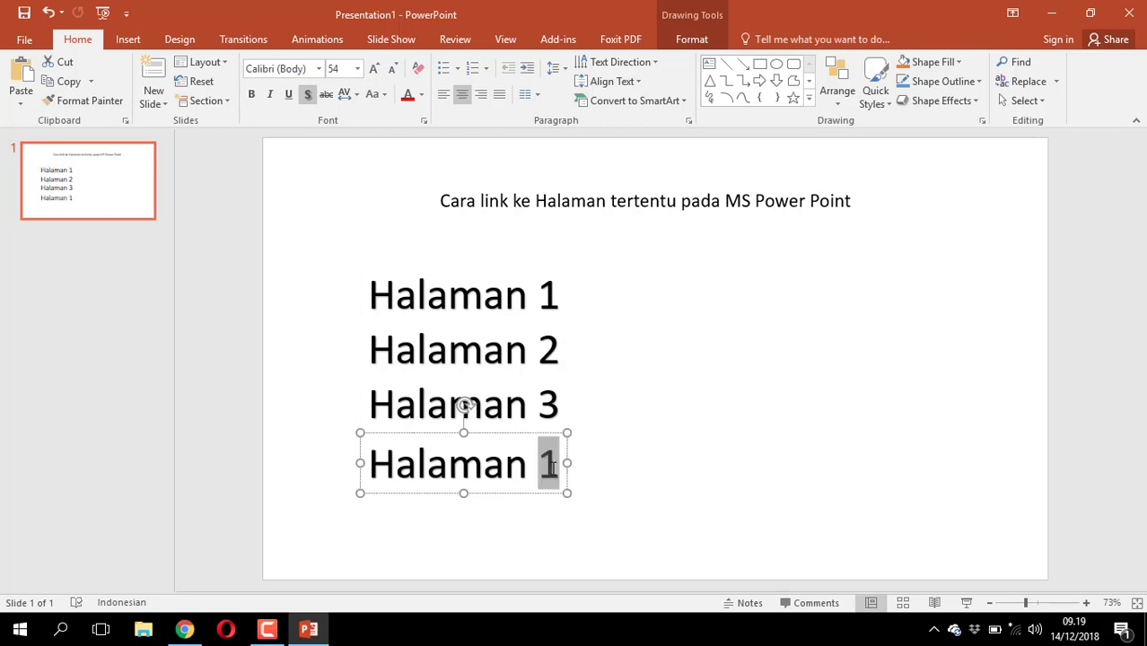
pyautogui.write('4')
pyautogui.click(619, 456)
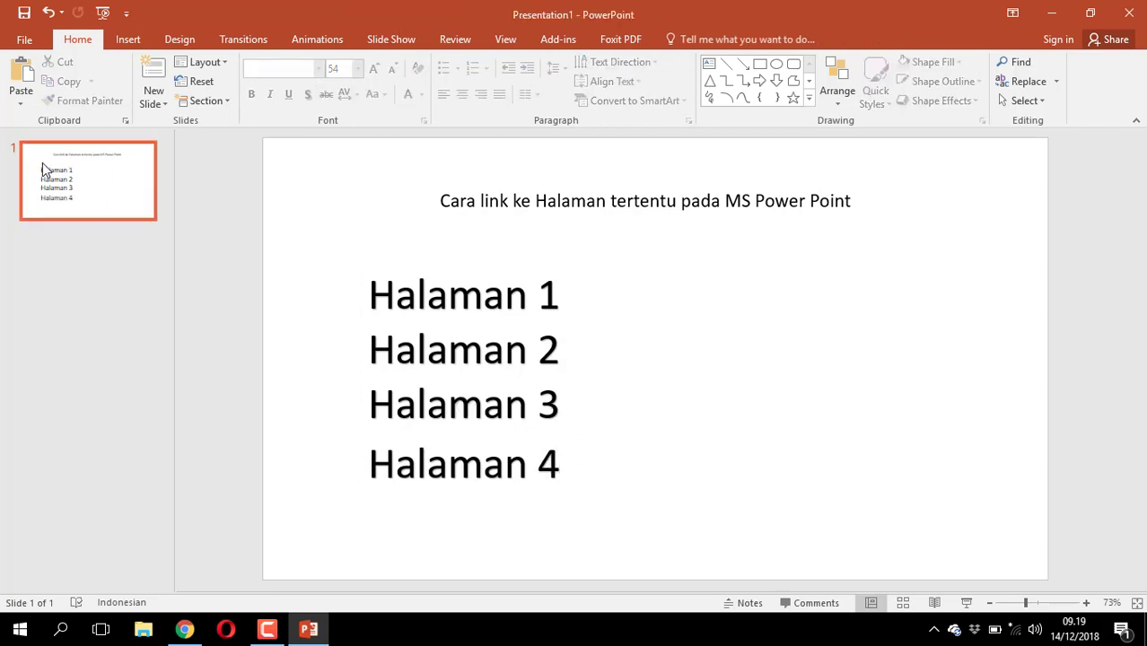
# - Add slides 2 through 5 with New Slide from the thumbnail menu, then select slide 2
pyautogui.click(110, 203)
pyautogui.rightClick(112, 204)
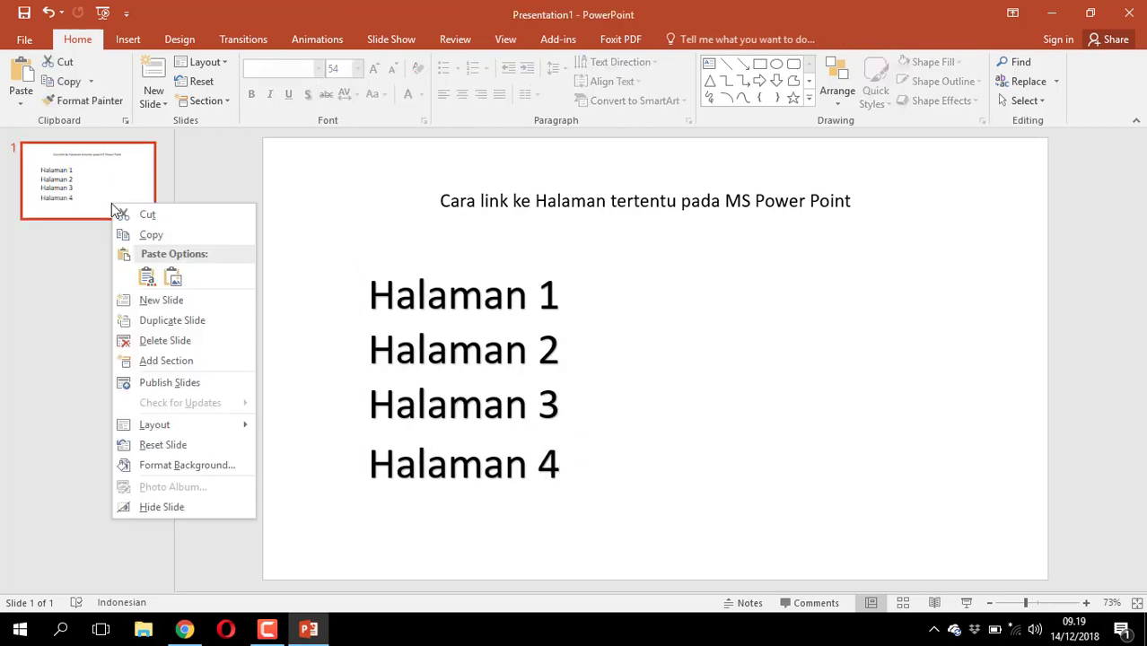
pyautogui.click(164, 304)
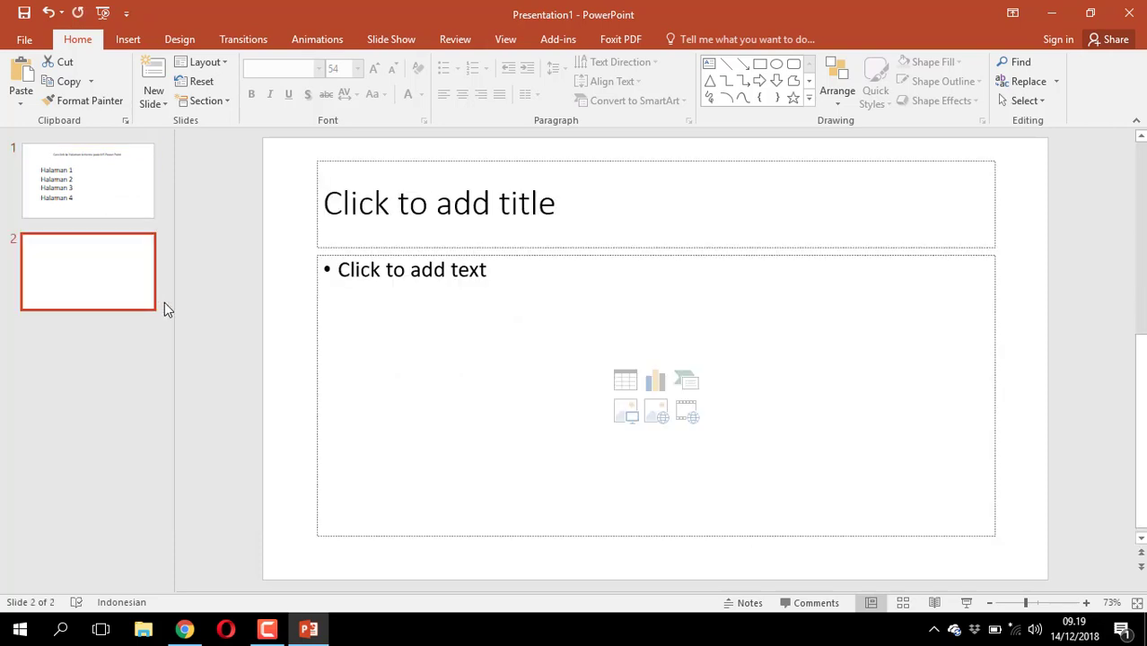
pyautogui.rightClick(89, 296)
pyautogui.click(126, 390)
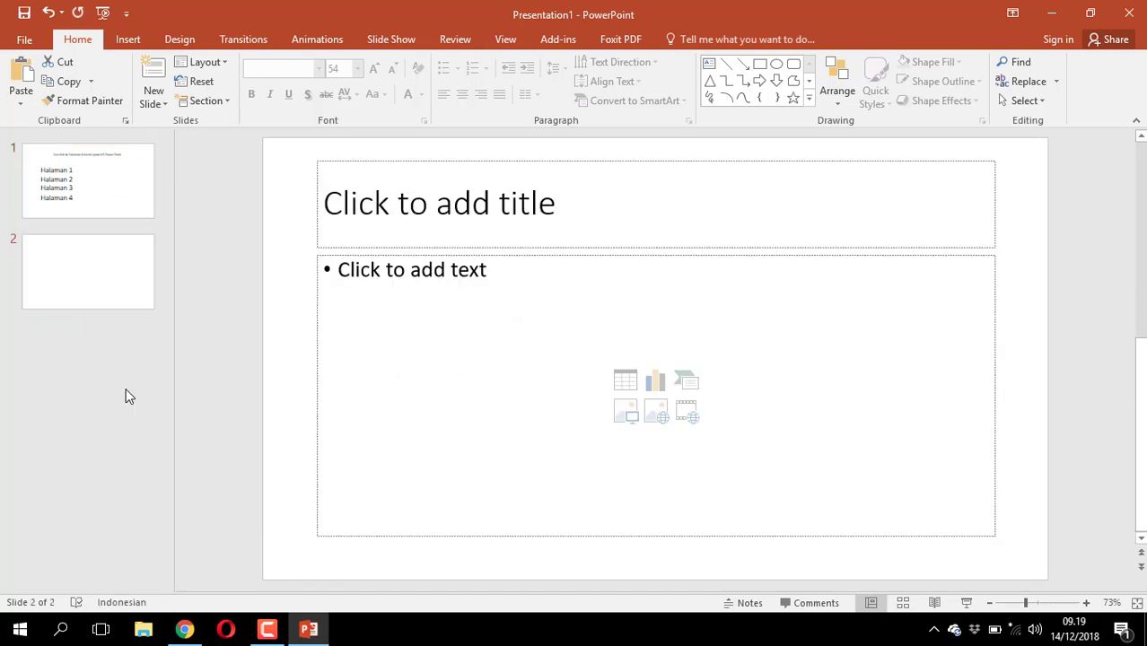
pyautogui.rightClick(90, 370)
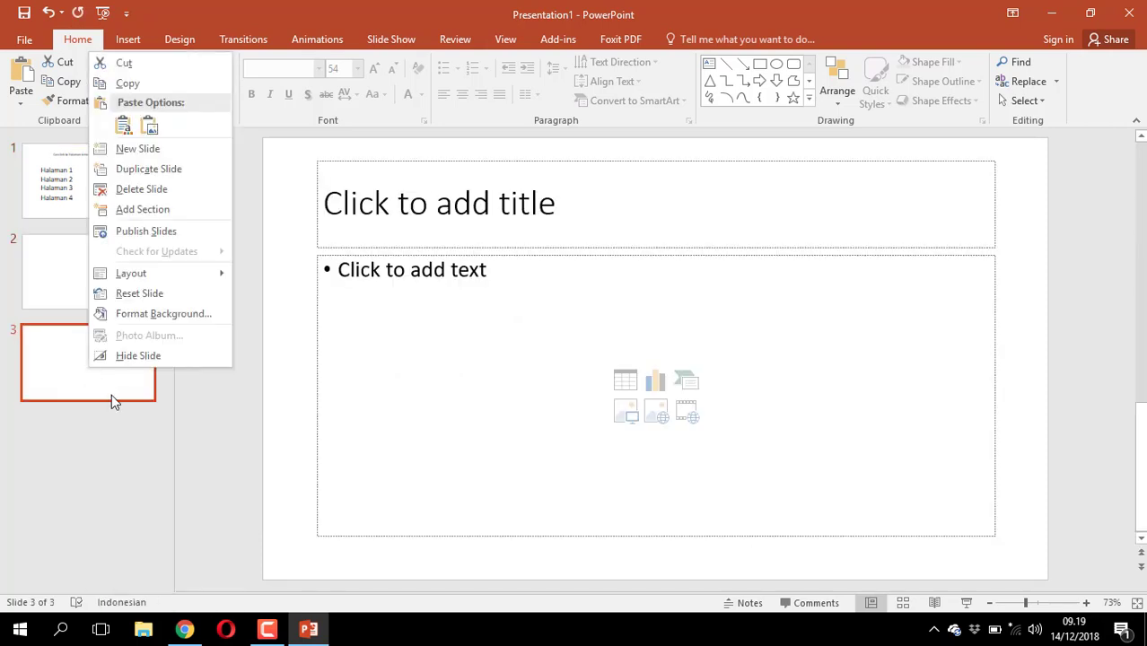
pyautogui.click(148, 160)
pyautogui.rightClick(82, 456)
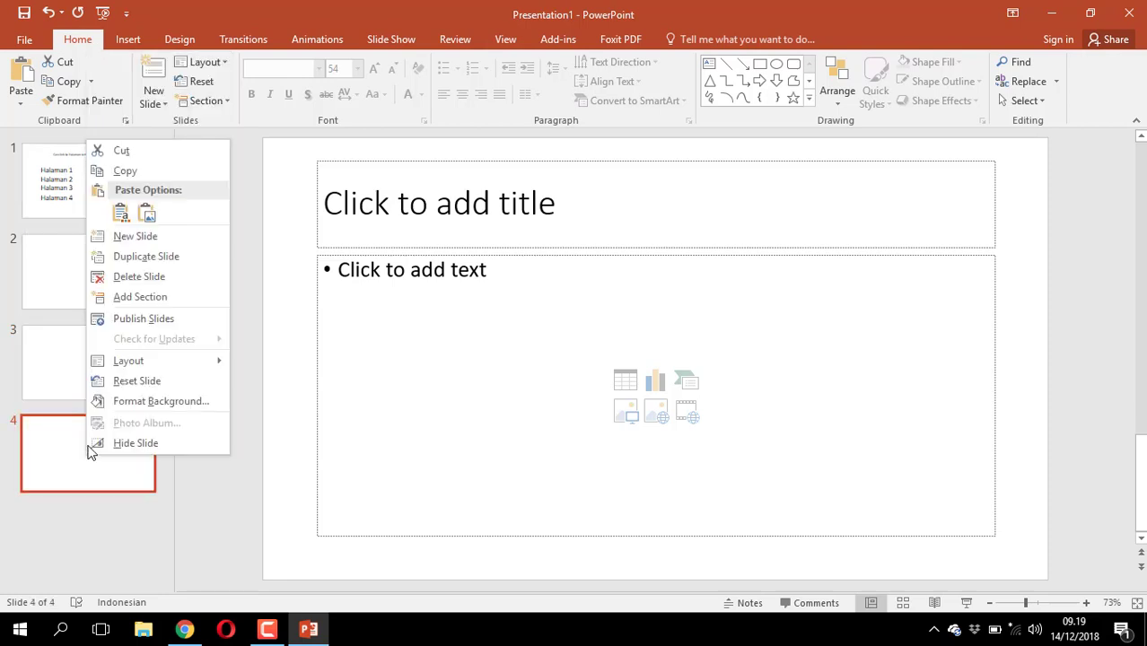
pyautogui.click(144, 236)
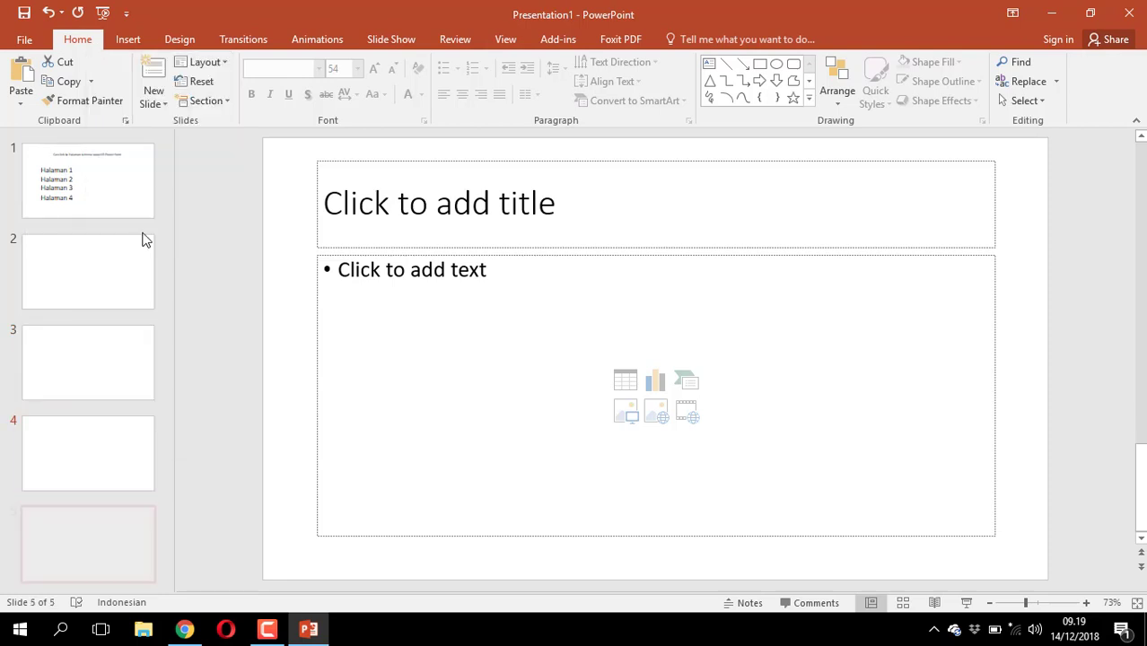
pyautogui.click(102, 274)
# - Title slides 2–5 'Halaman 1', 'Halaman 2', 'Halaman 3', 'Halaman 4', then return to slide 1
pyautogui.click(514, 208)
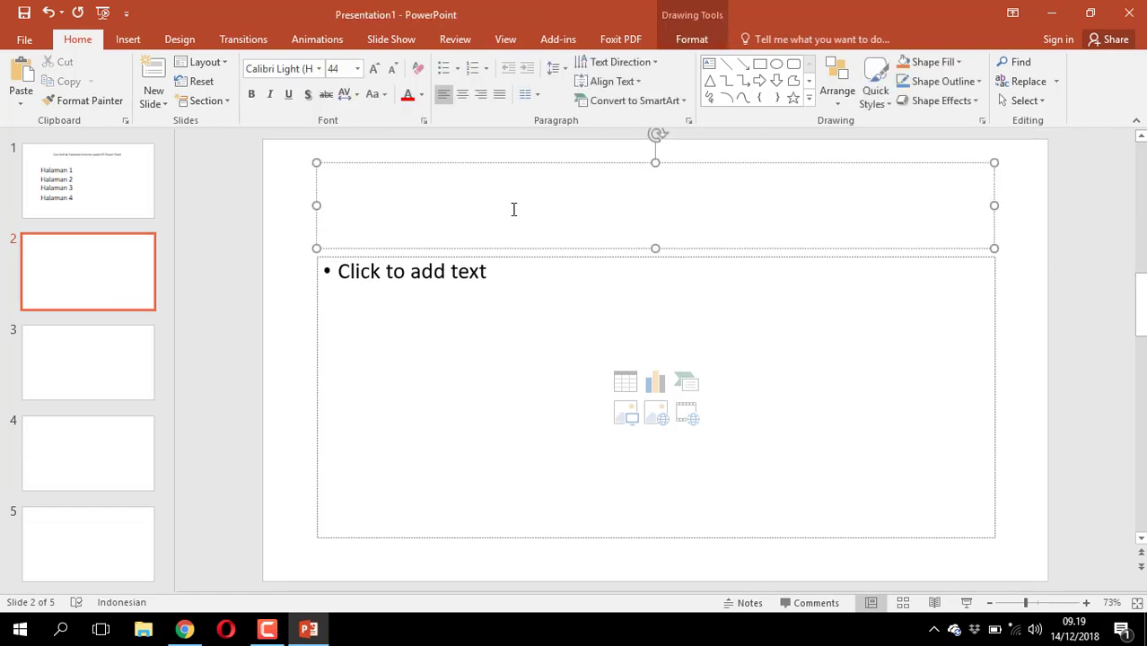
pyautogui.write('Halaman ')
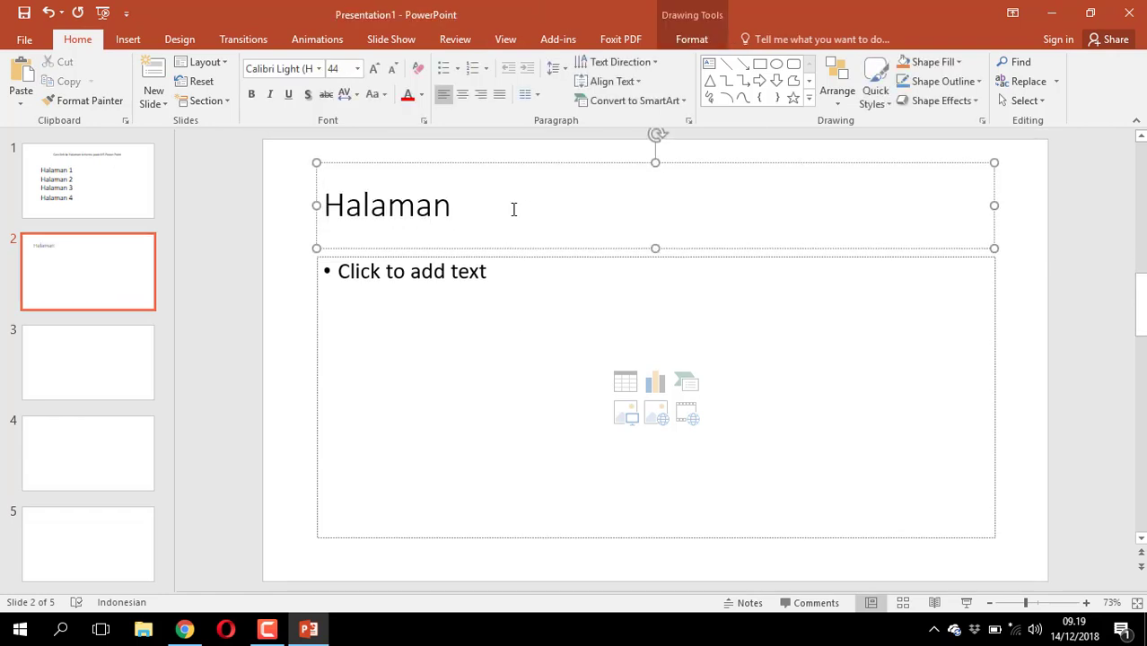
pyautogui.write('1')
pyautogui.click(81, 374)
pyautogui.click(374, 202)
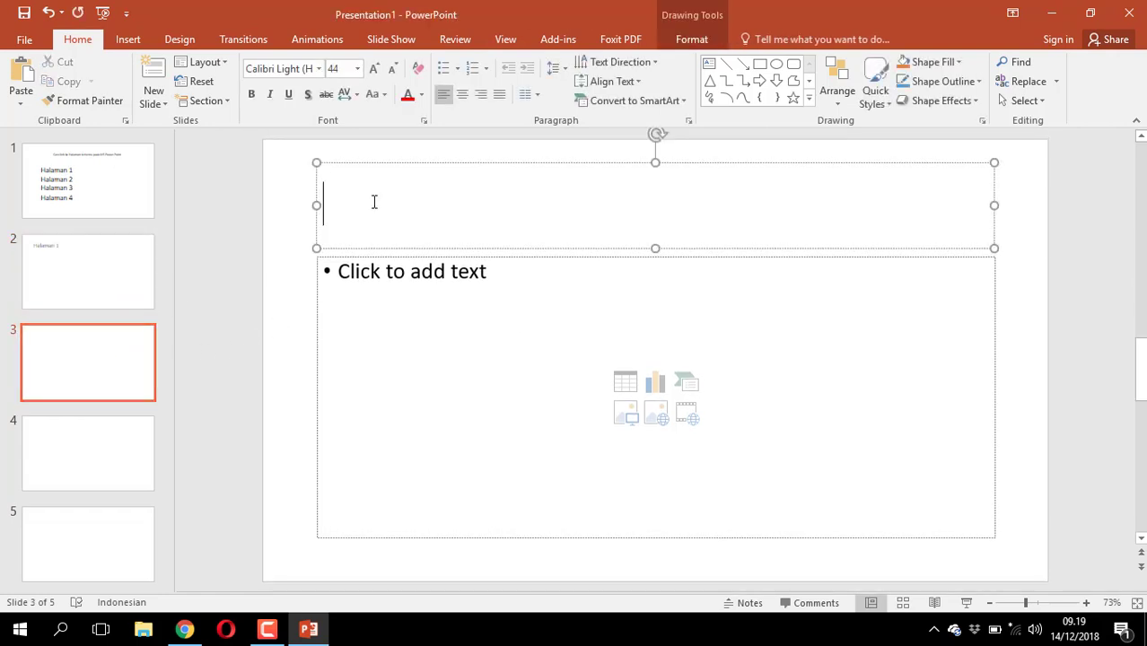
pyautogui.write('Halaman 2')
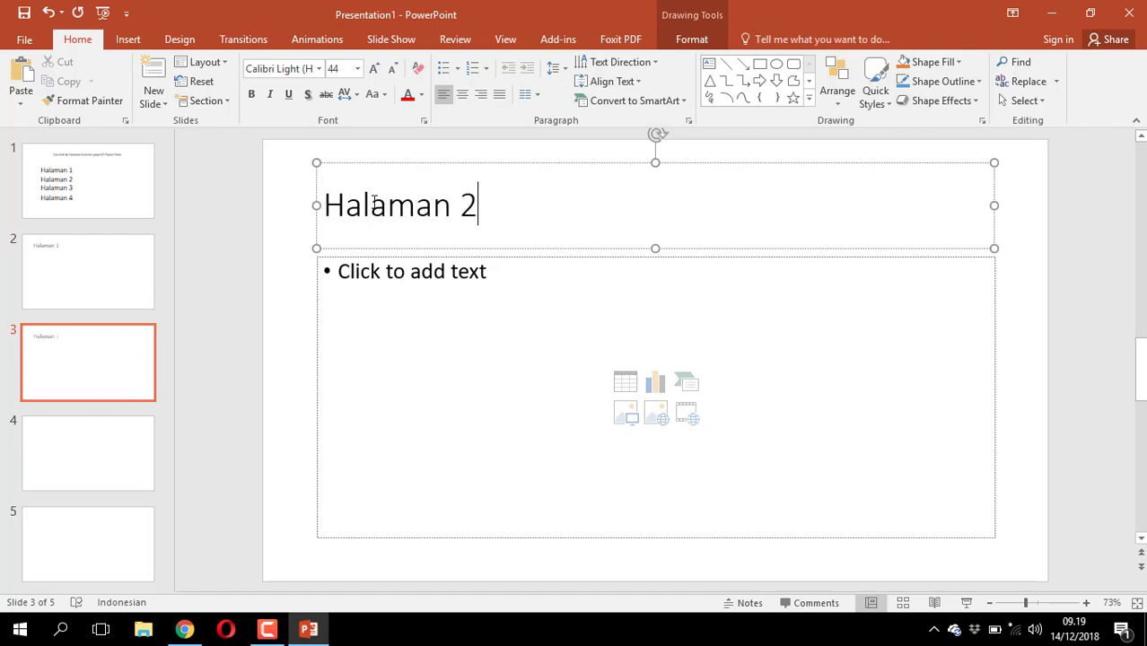
pyautogui.click(93, 464)
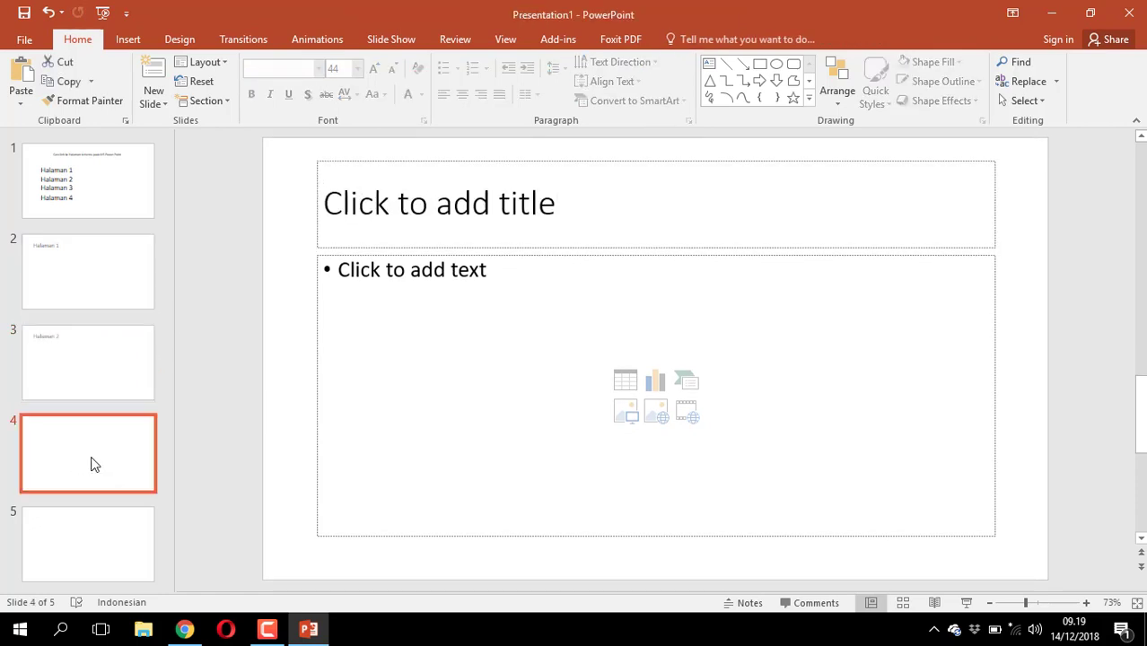
pyautogui.click(353, 202)
pyautogui.write('Halaman ')
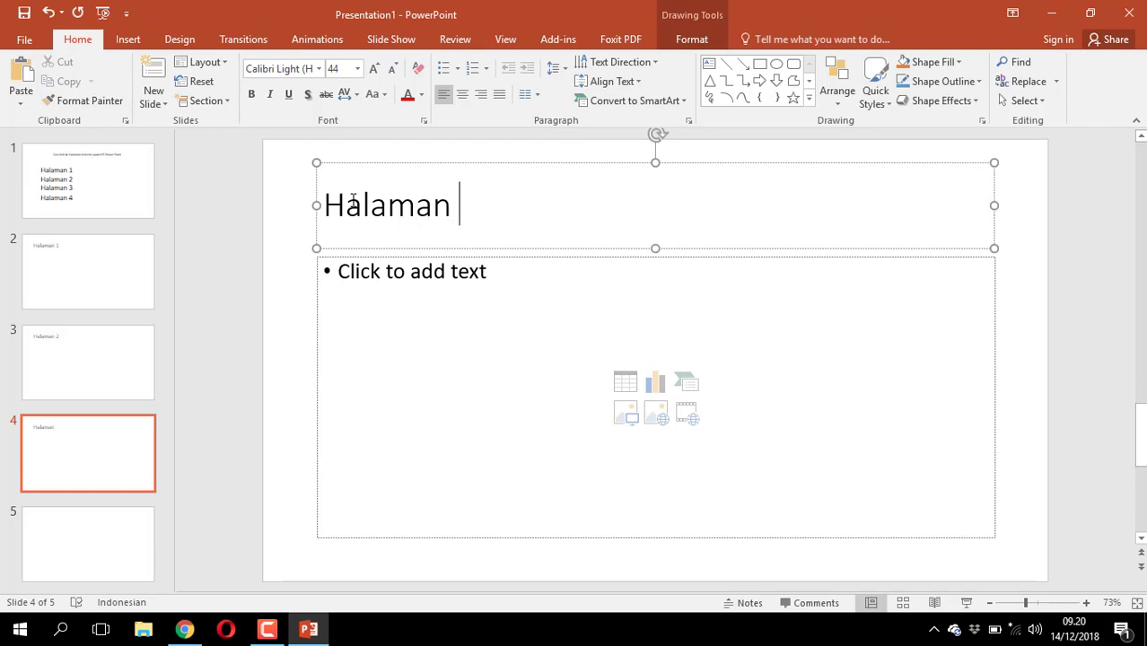
pyautogui.write('3')
pyautogui.click(96, 552)
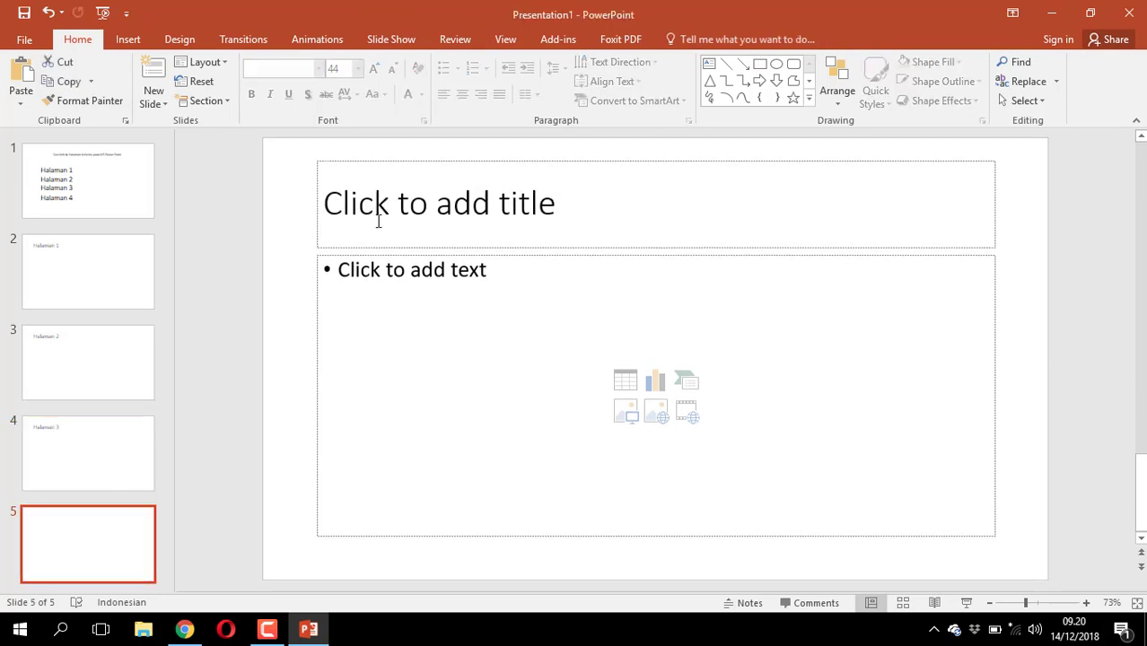
pyautogui.click(377, 209)
pyautogui.write('Hala')
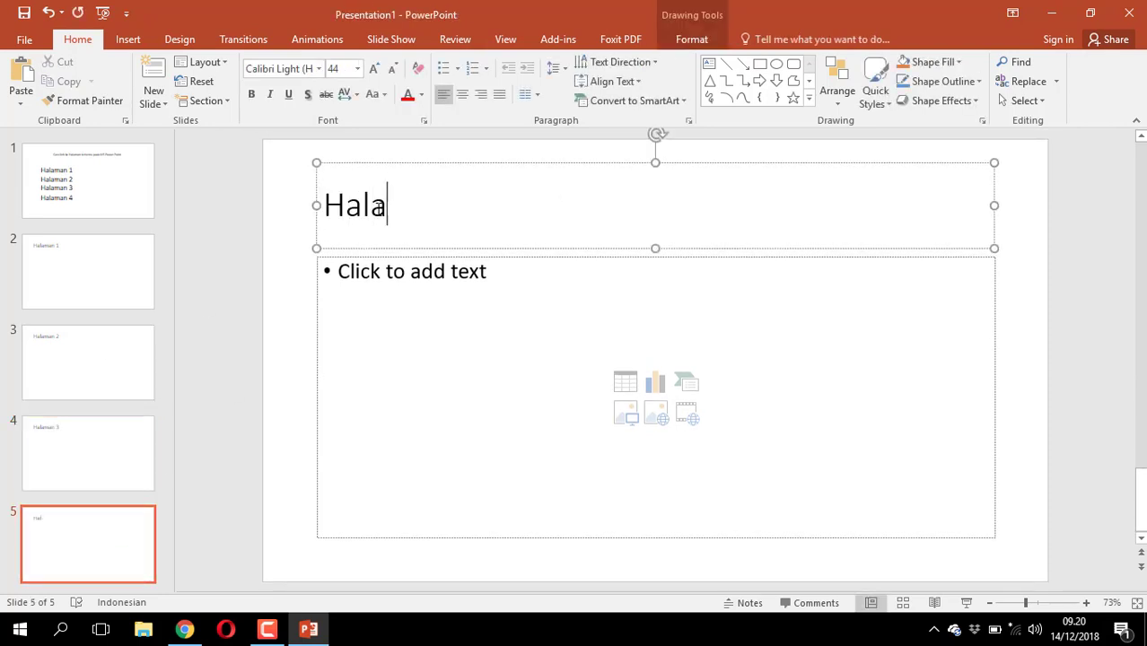
pyautogui.write('man 4')
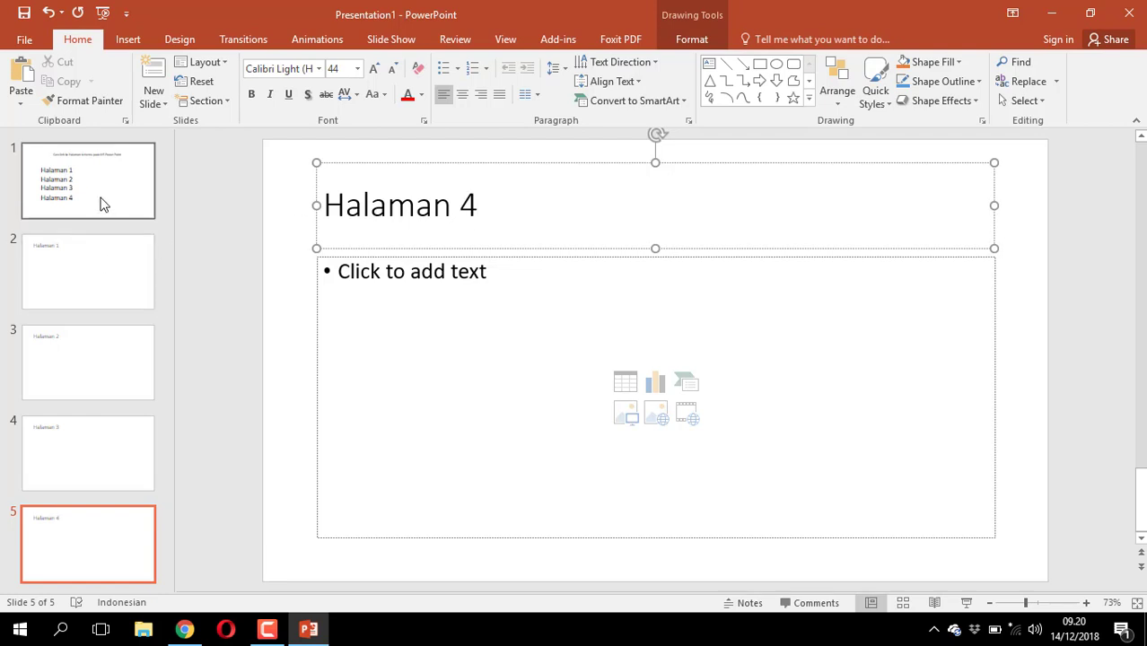
pyautogui.click(102, 205)
# - Hyperlink the Halaman 1 text box to '2. Halaman 1' under Place in This Document
pyautogui.click(491, 300)
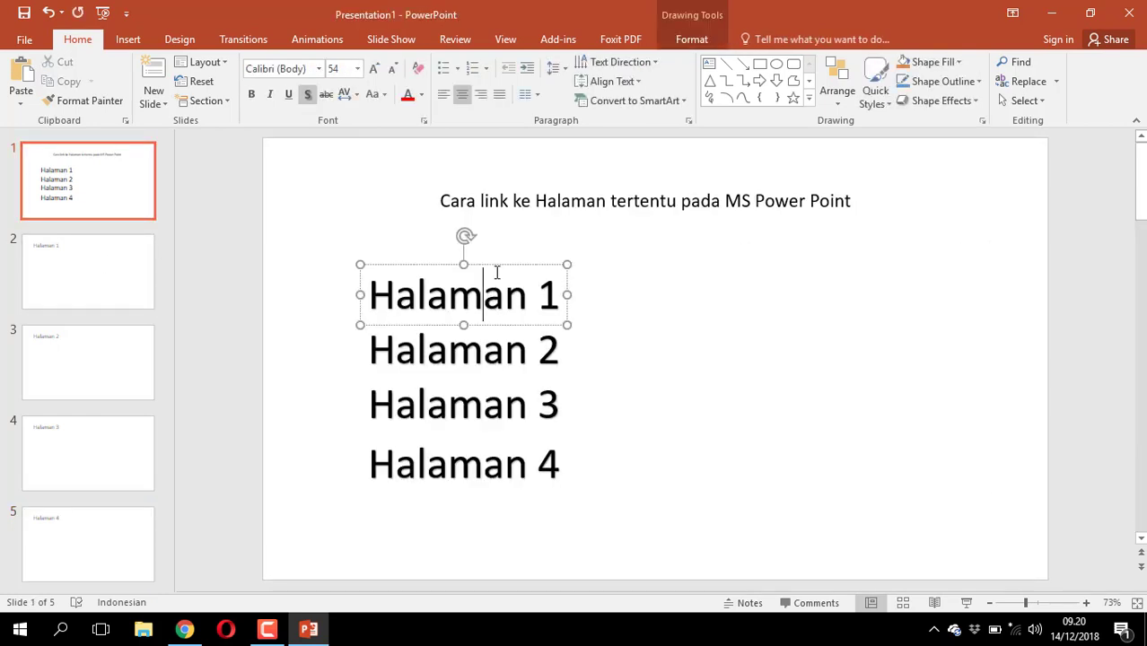
pyautogui.rightClick(501, 268)
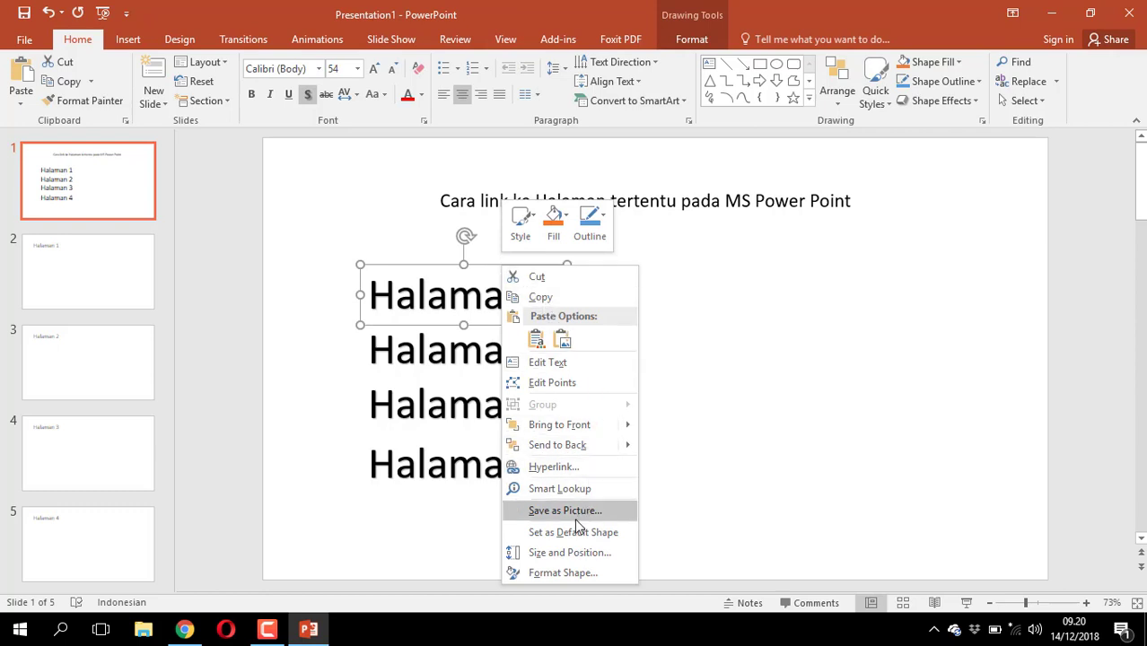
pyautogui.click(573, 467)
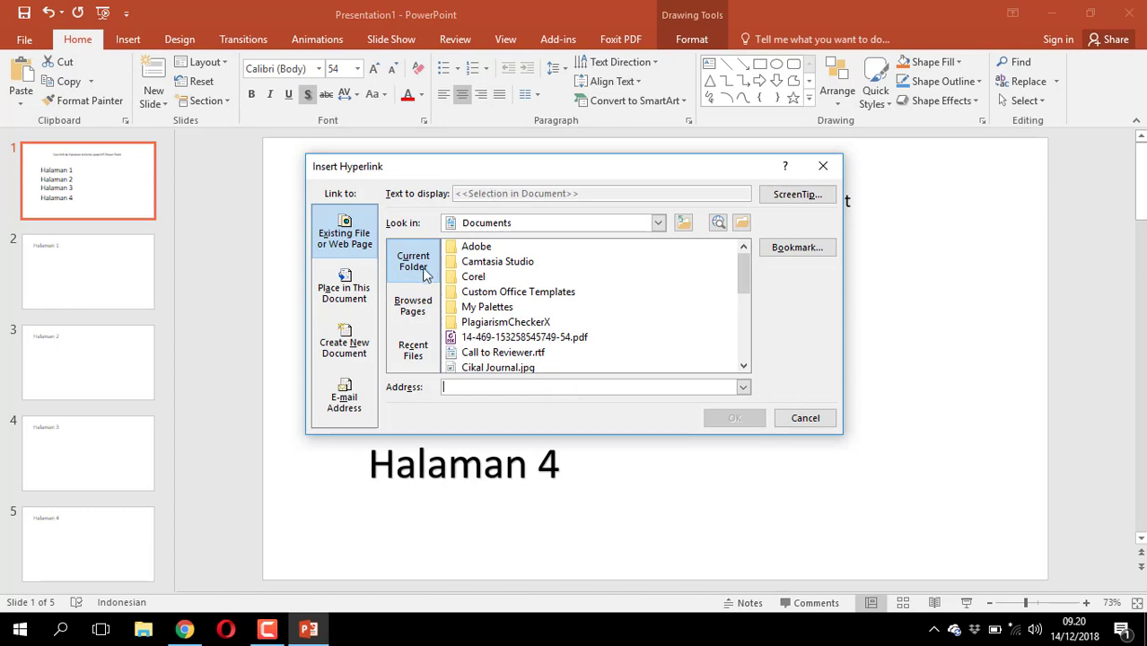
pyautogui.click(363, 291)
pyautogui.click(471, 328)
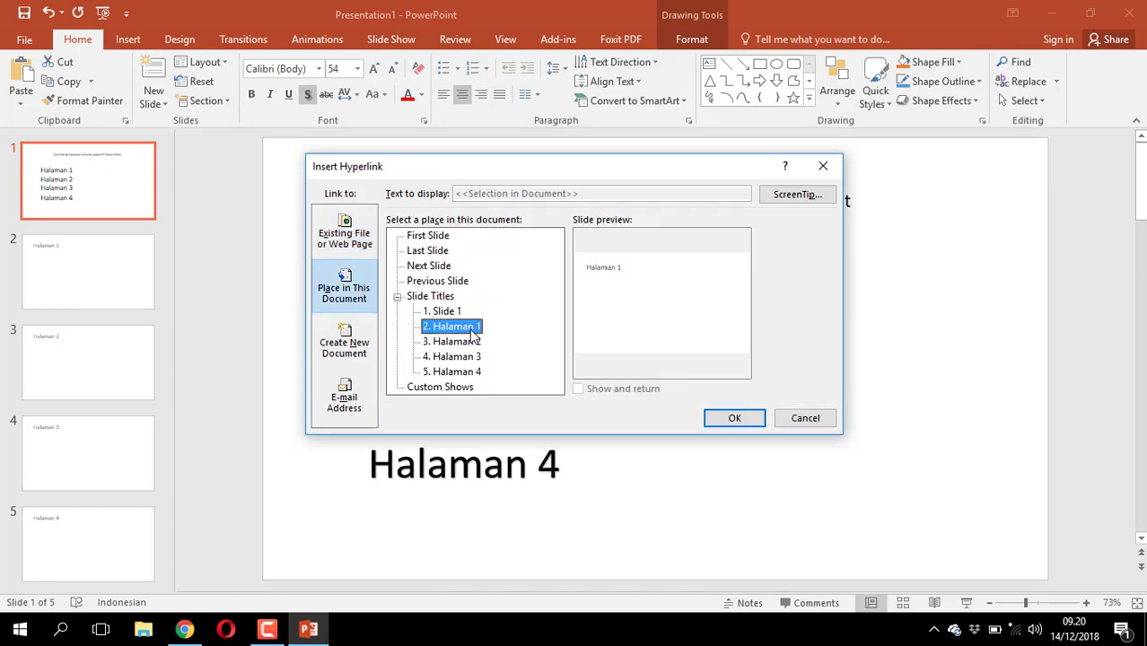
pyautogui.click(728, 420)
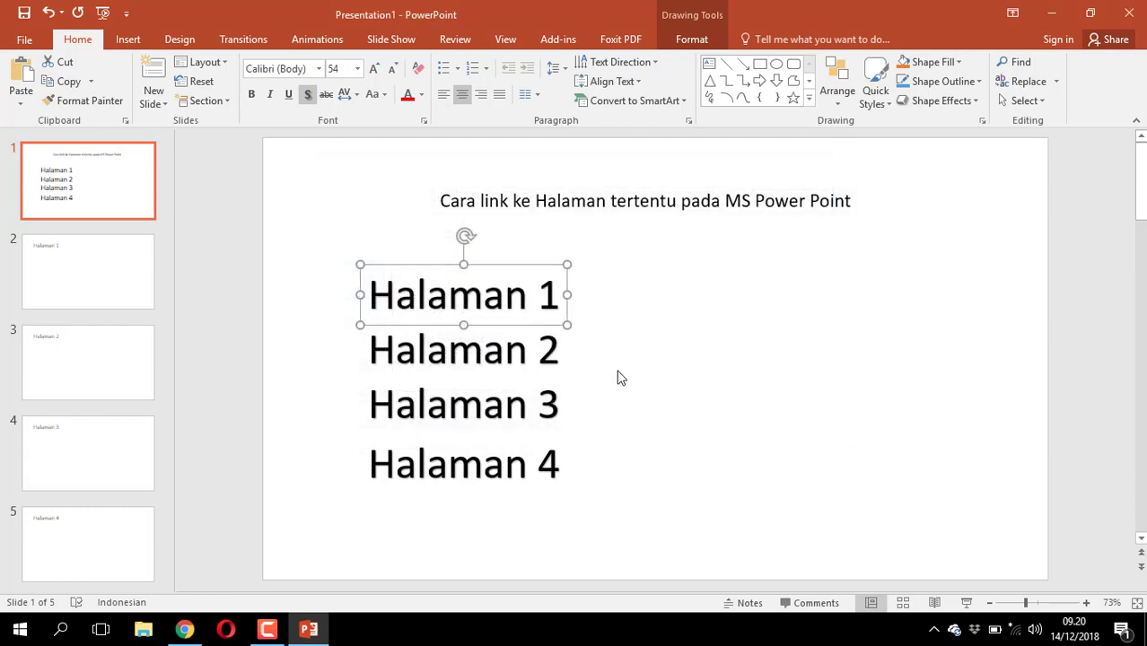
# - Hyperlink the Halaman 2 label to the slide titled Halaman 2
pyautogui.click(505, 355)
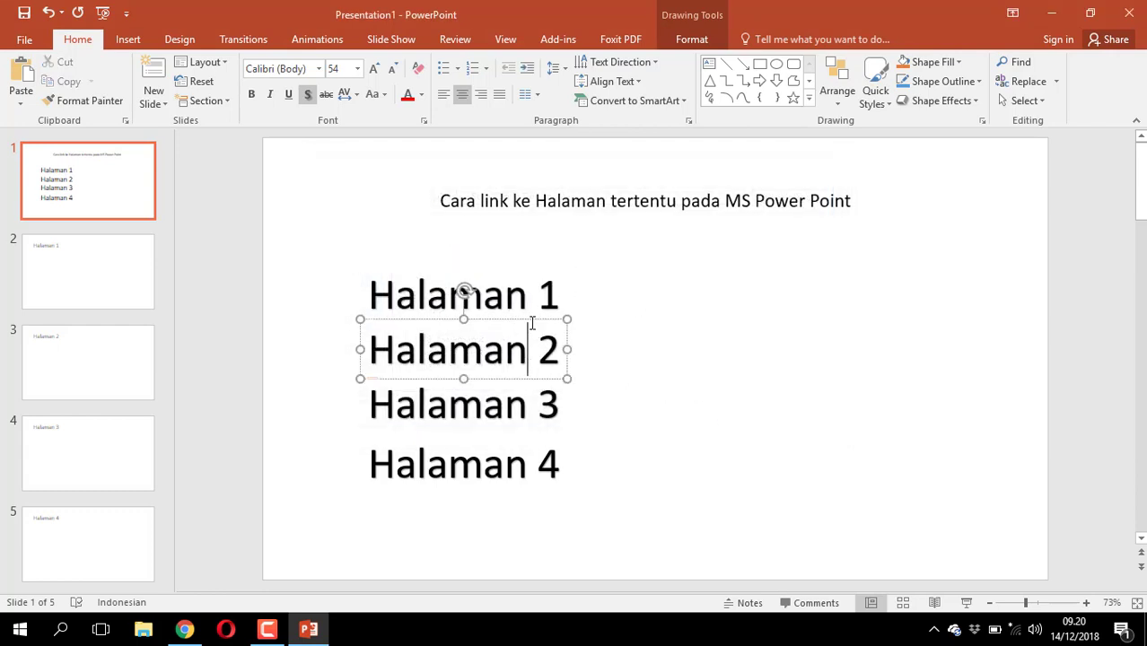
pyautogui.rightClick(532, 319)
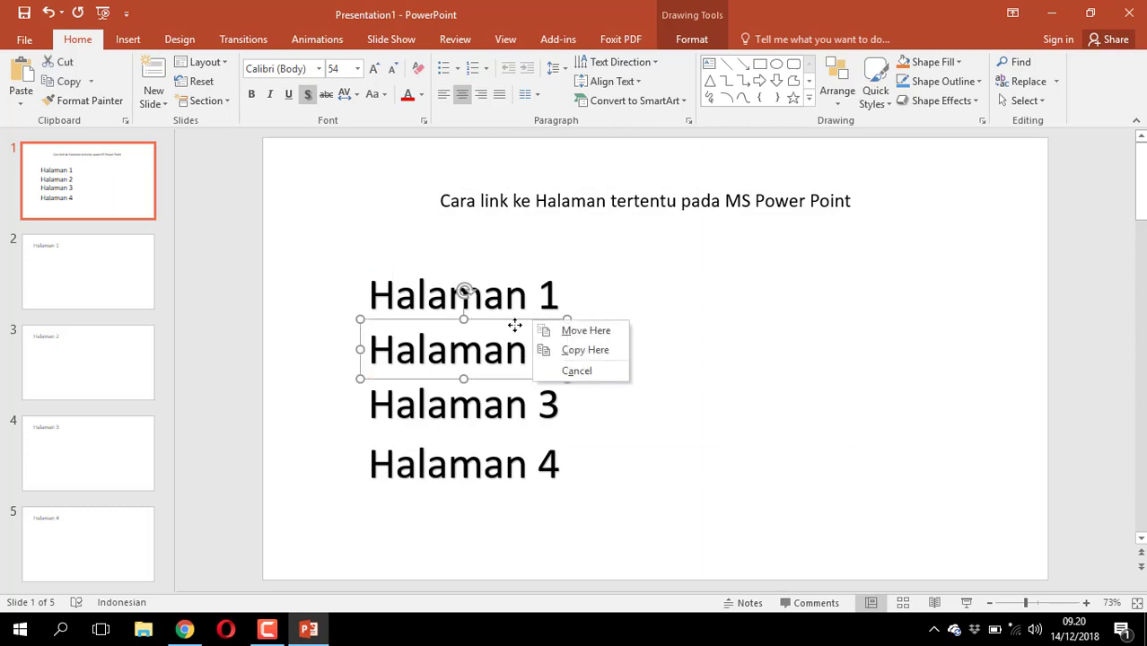
pyautogui.click(513, 321)
pyautogui.rightClick(513, 322)
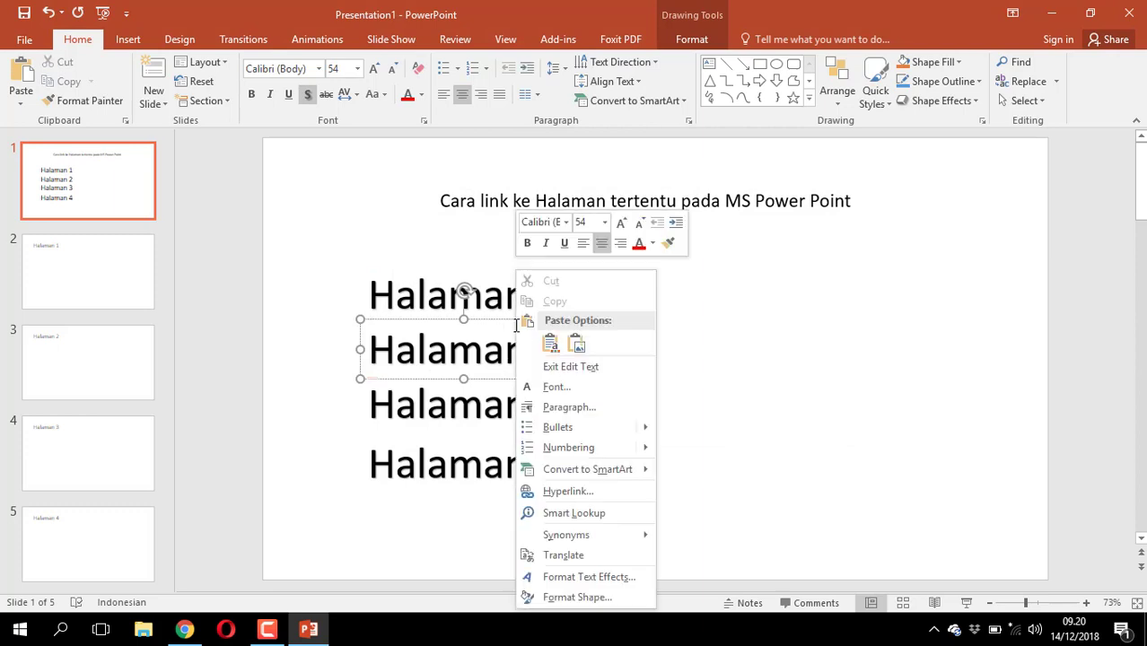
pyautogui.click(567, 492)
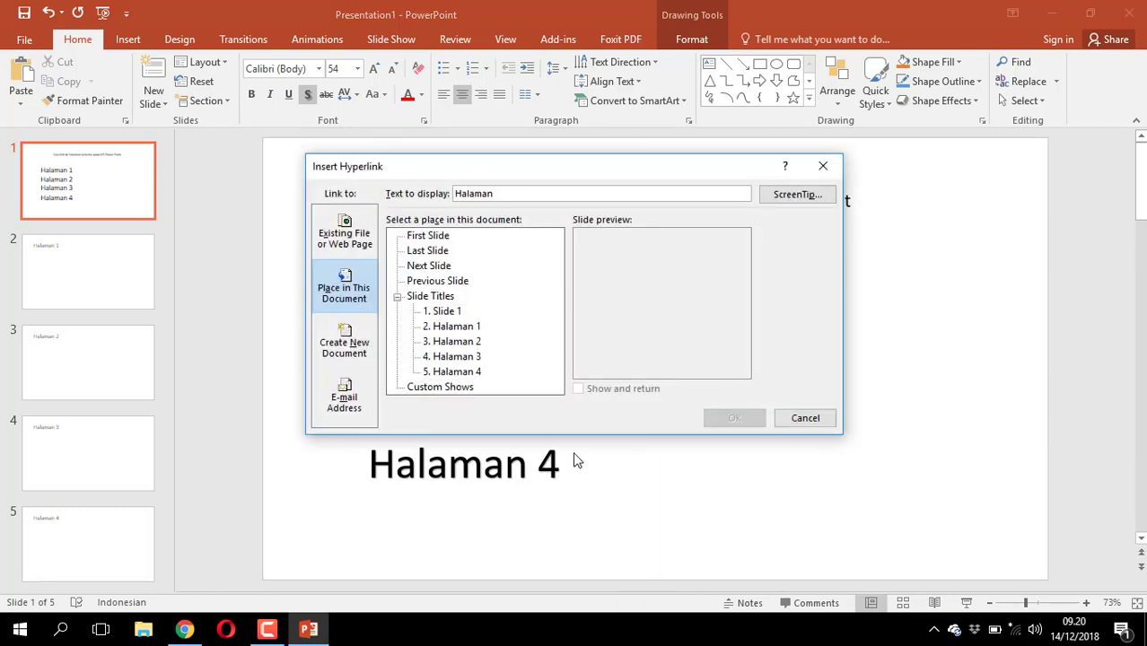
pyautogui.click(467, 343)
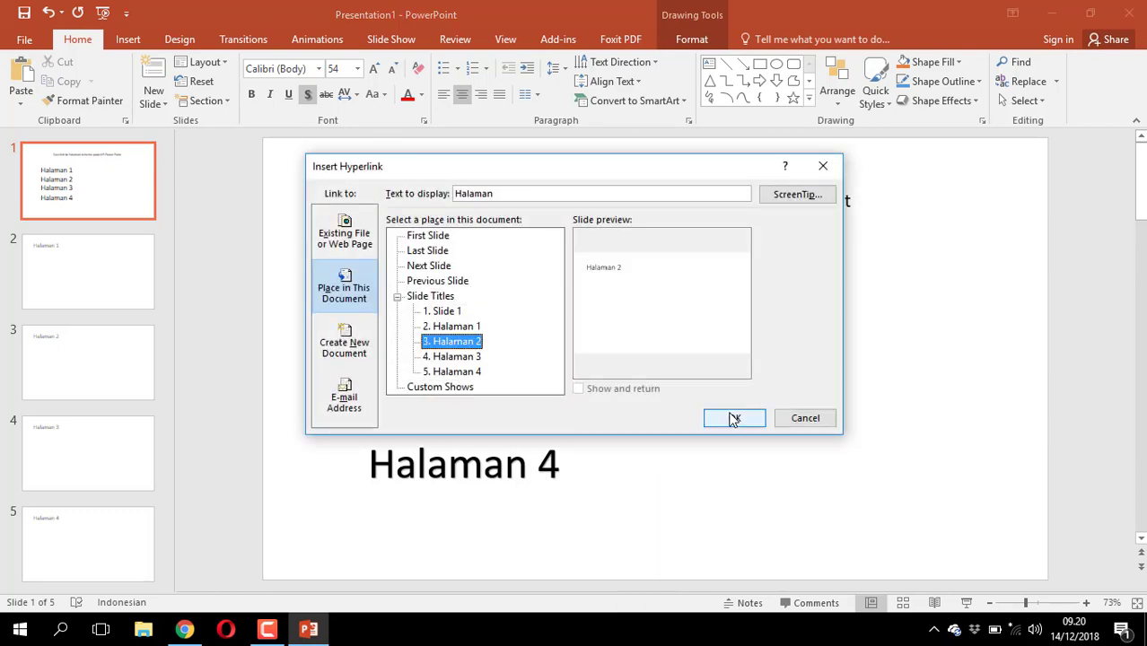
pyautogui.click(732, 417)
# - Select the Halaman 3 text and hyperlink it to the slide titled Halaman 3
pyautogui.click(540, 404)
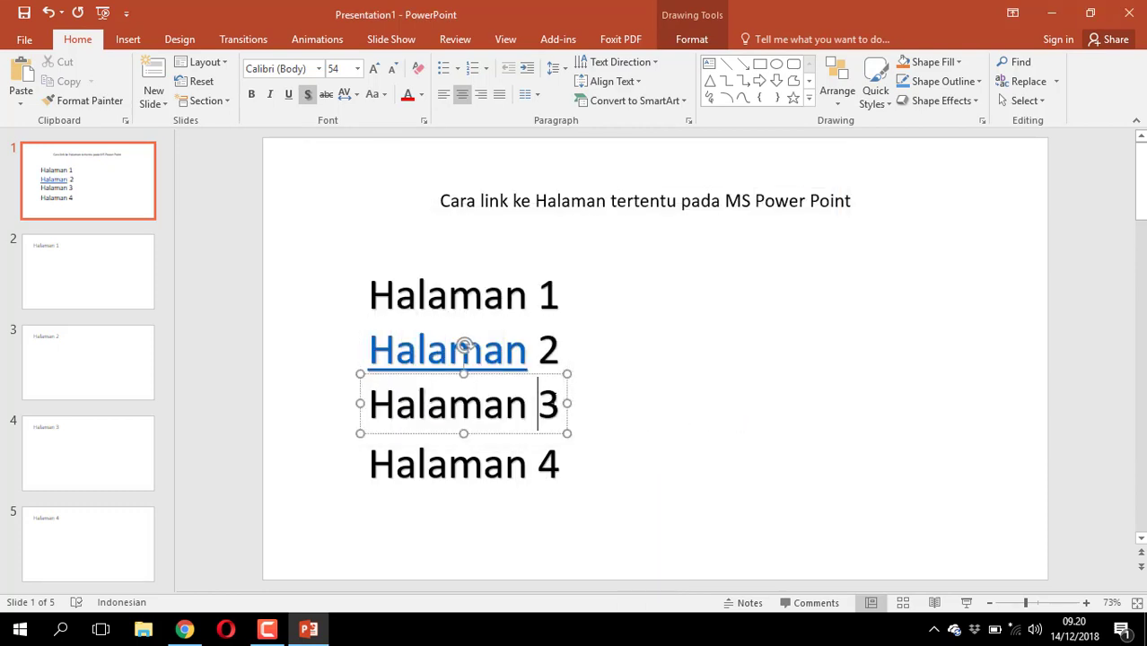
pyautogui.click(557, 400)
pyautogui.moveTo(557, 400); pyautogui.dragTo(375, 411)
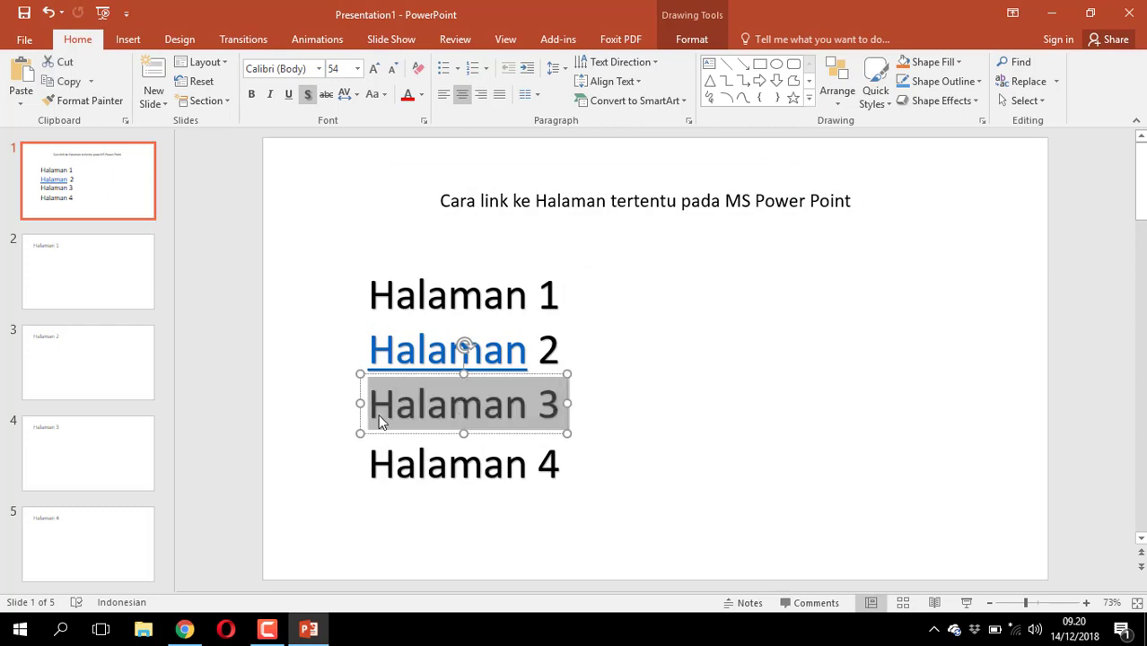
pyautogui.rightClick(424, 415)
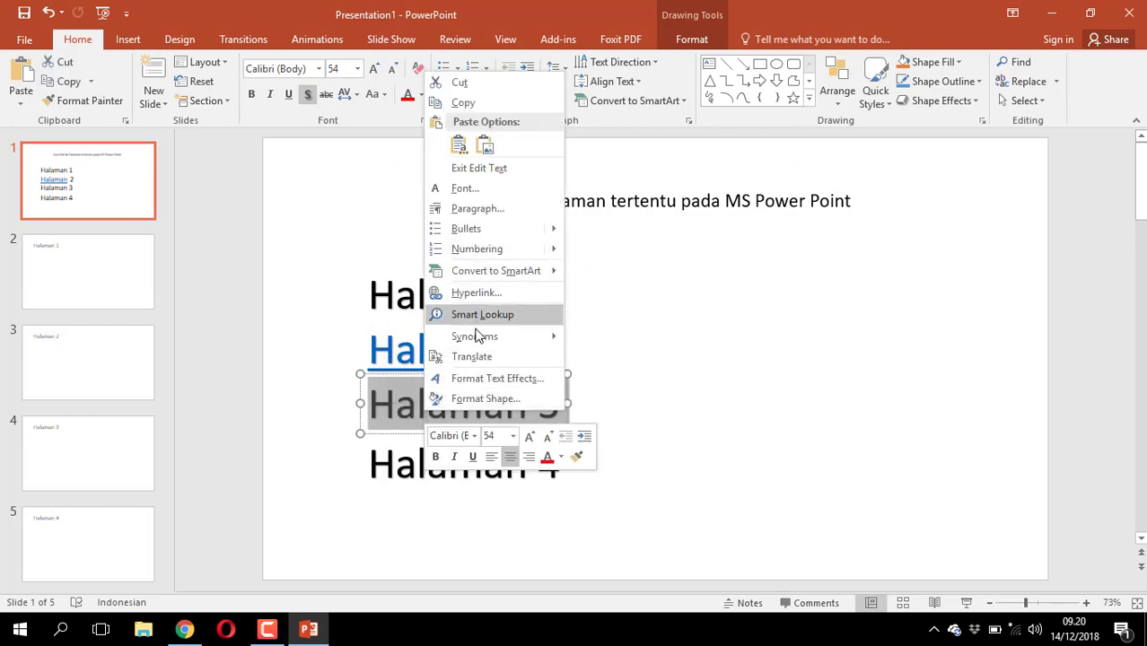
pyautogui.click(476, 295)
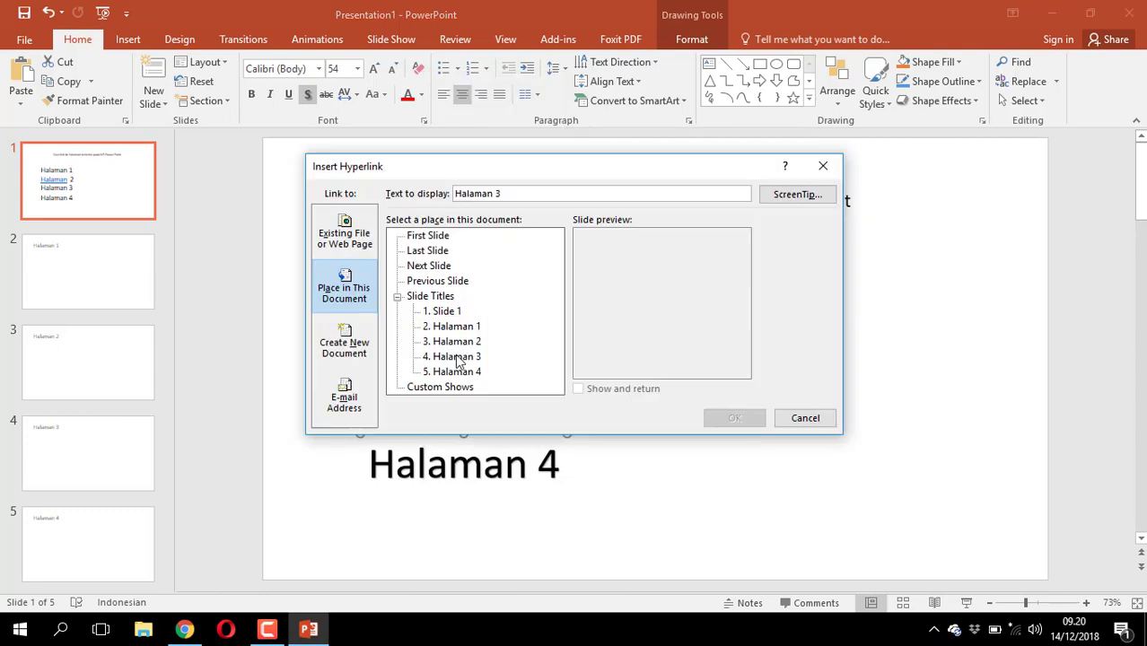
pyautogui.click(458, 358)
pyautogui.click(705, 422)
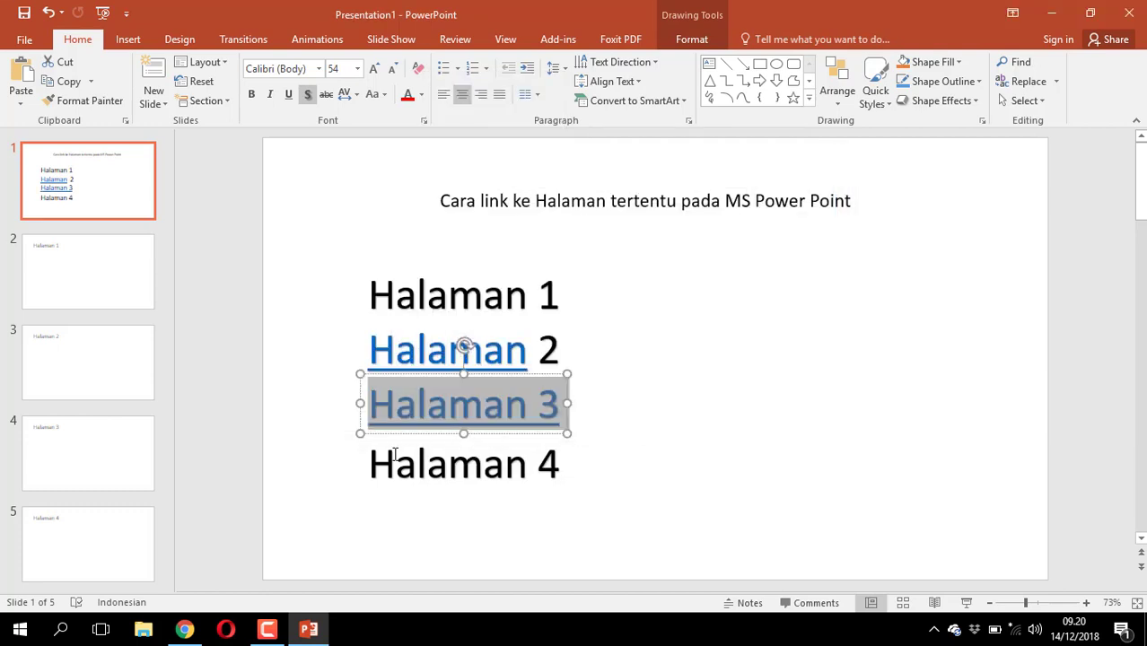
# - Select the Halaman 4 text and hyperlink it to the slide titled Halaman 4
pyautogui.moveTo(370, 464); pyautogui.dragTo(603, 463)
pyautogui.rightClick(492, 467)
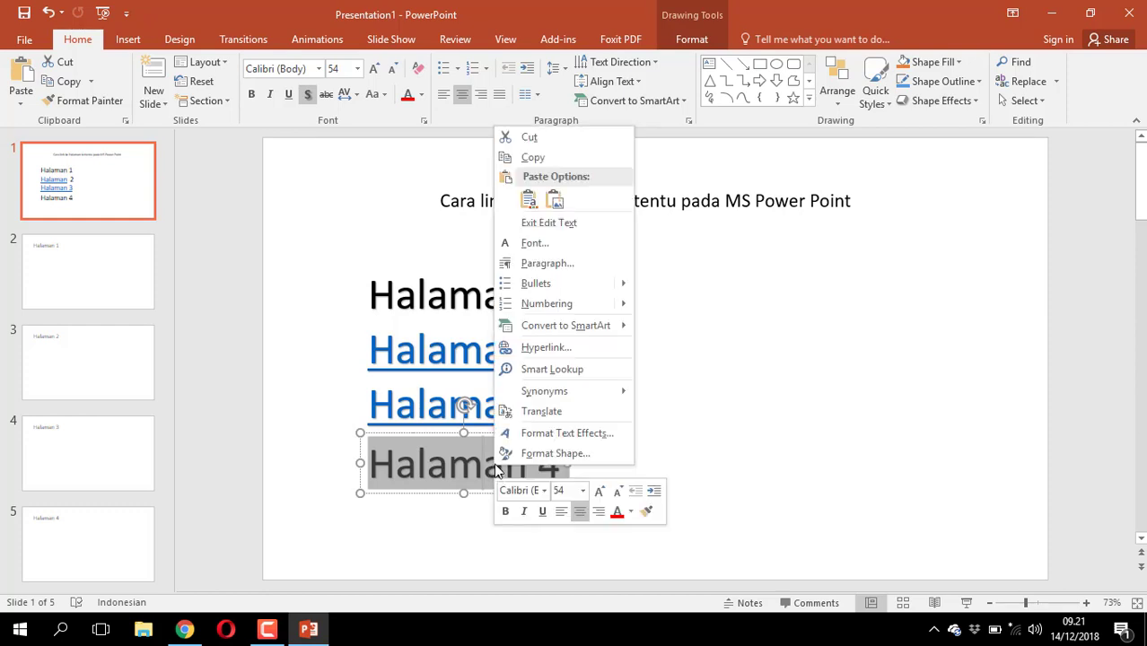
pyautogui.click(538, 346)
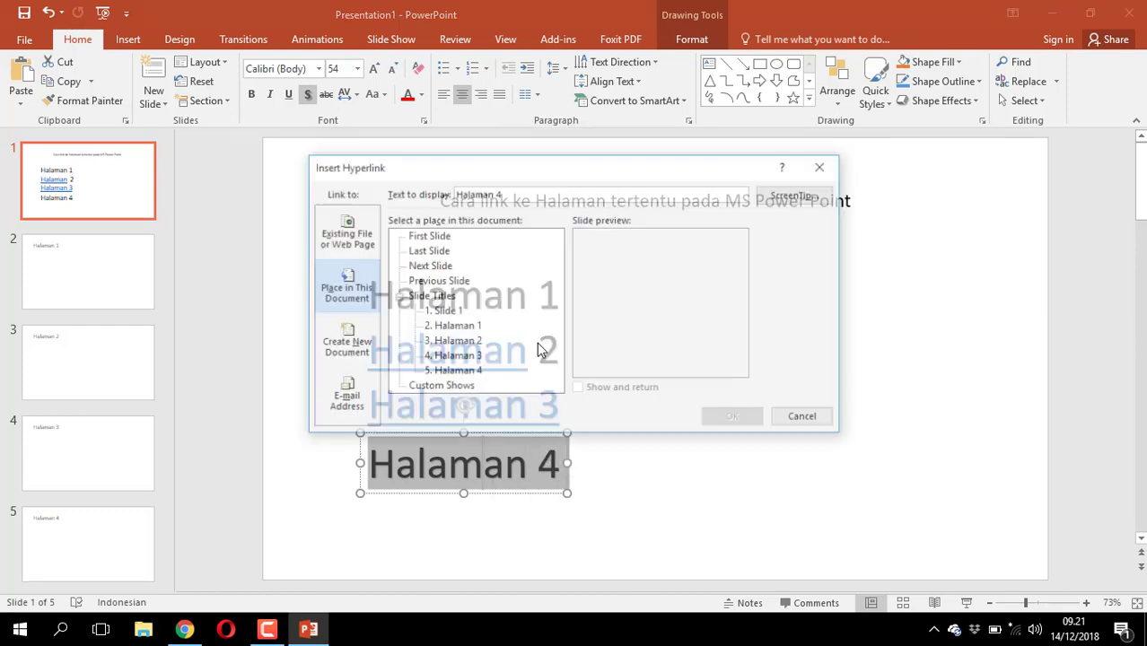
pyautogui.click(473, 370)
pyautogui.click(729, 419)
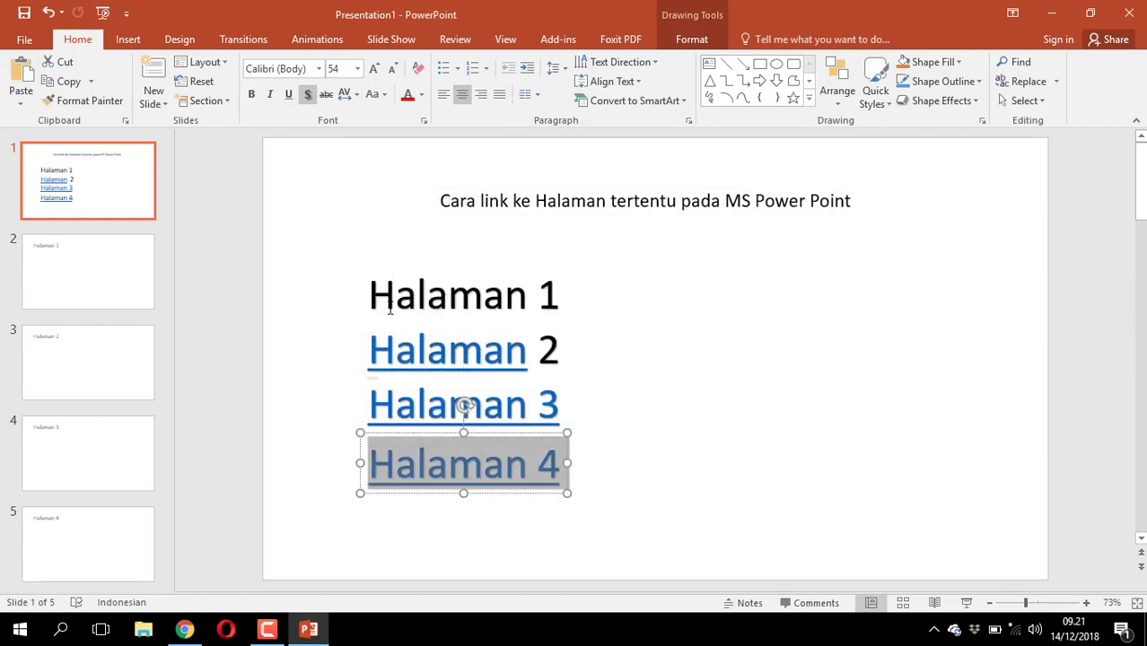
# - Select the Halaman 1 text and hyperlink it to slide 2, titled Halaman 1
pyautogui.moveTo(369, 294); pyautogui.dragTo(561, 296)
pyautogui.rightClick(500, 274)
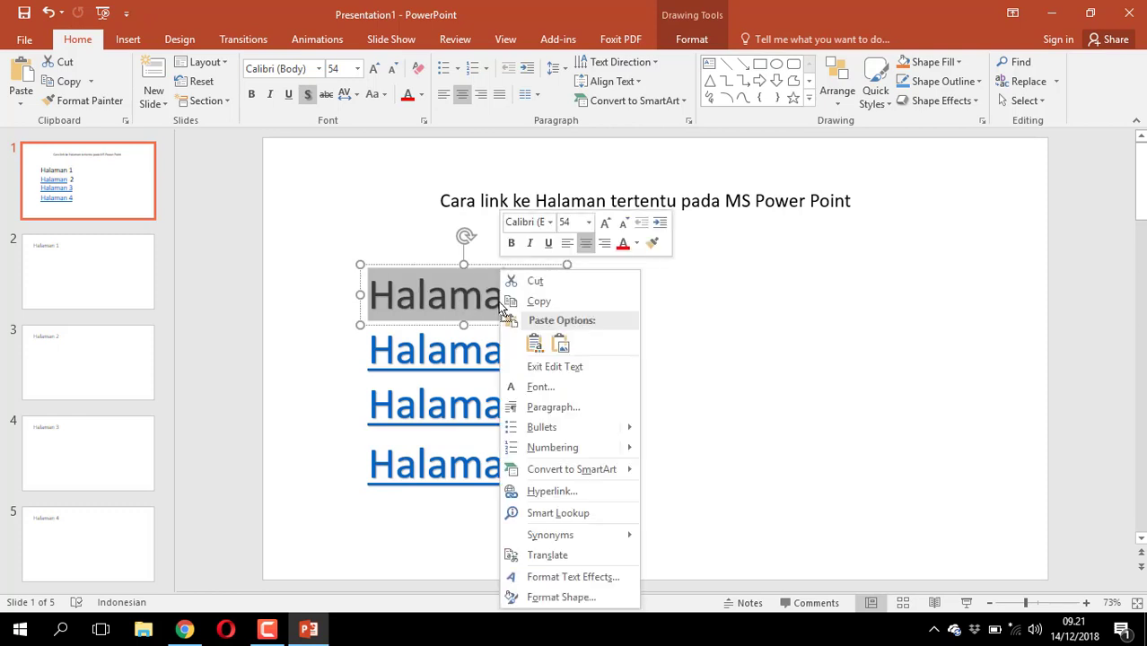
pyautogui.click(549, 491)
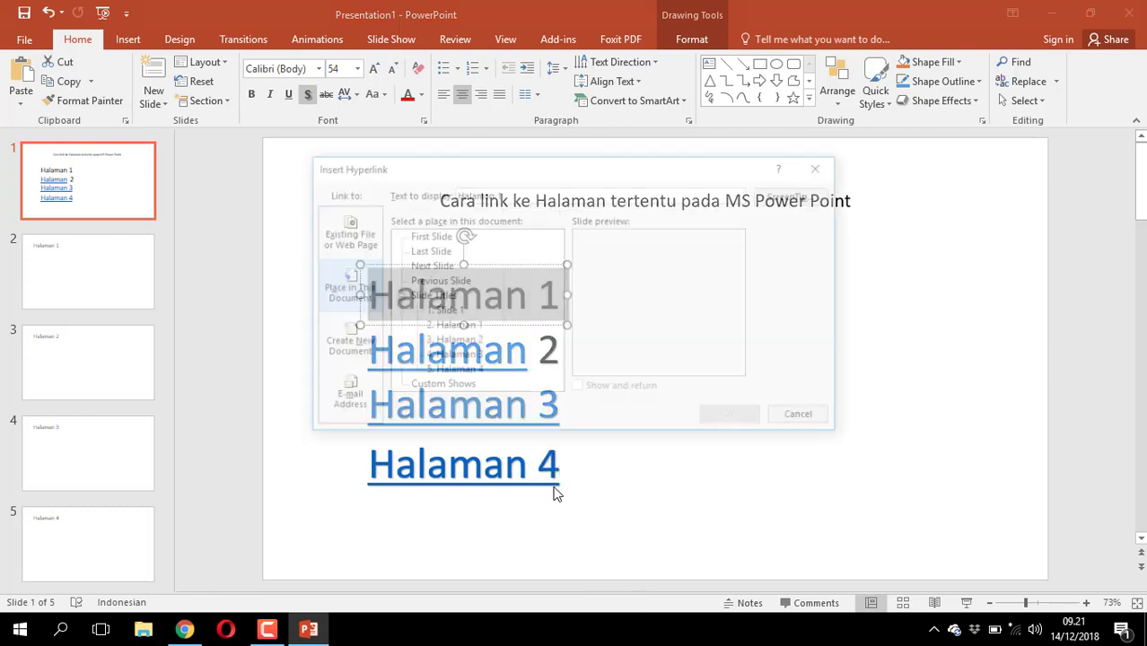
pyautogui.click(458, 326)
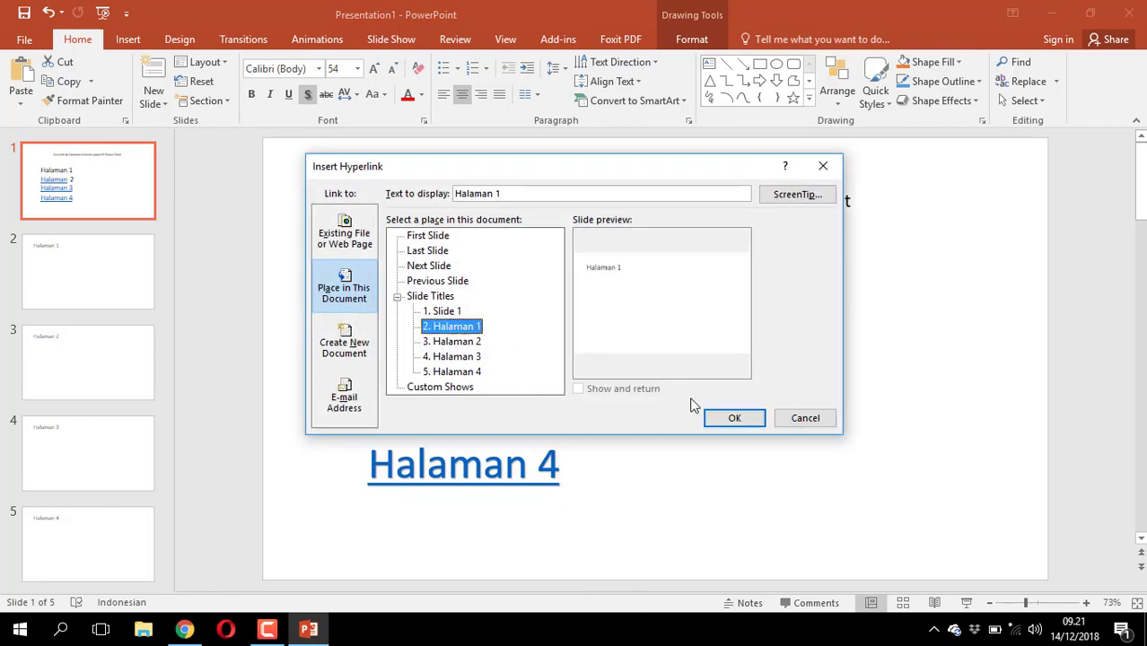
pyautogui.click(732, 418)
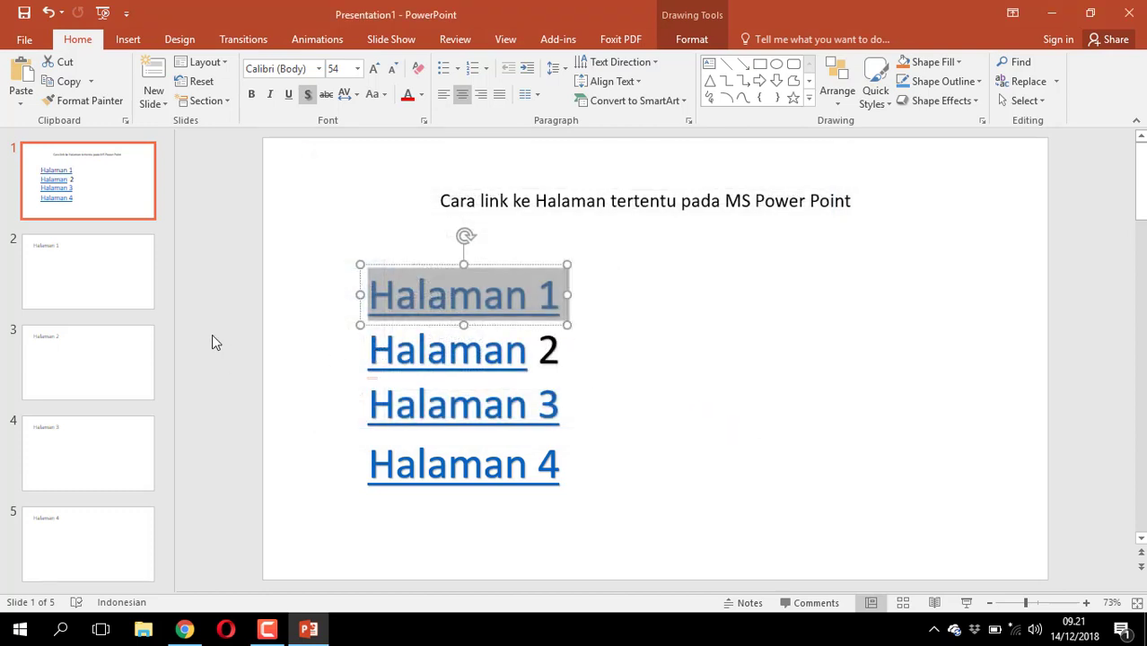
# - Go to slide 2 and choose the Up Arrow from the Insert Shapes gallery
pyautogui.click(105, 287)
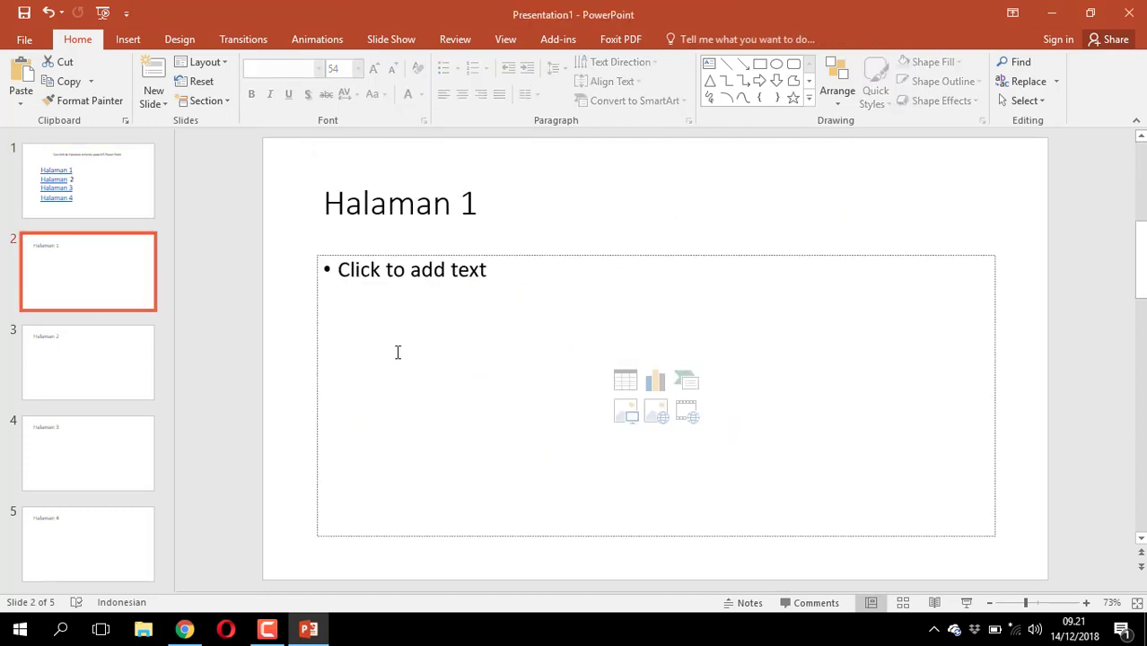
pyautogui.rightClick(688, 218)
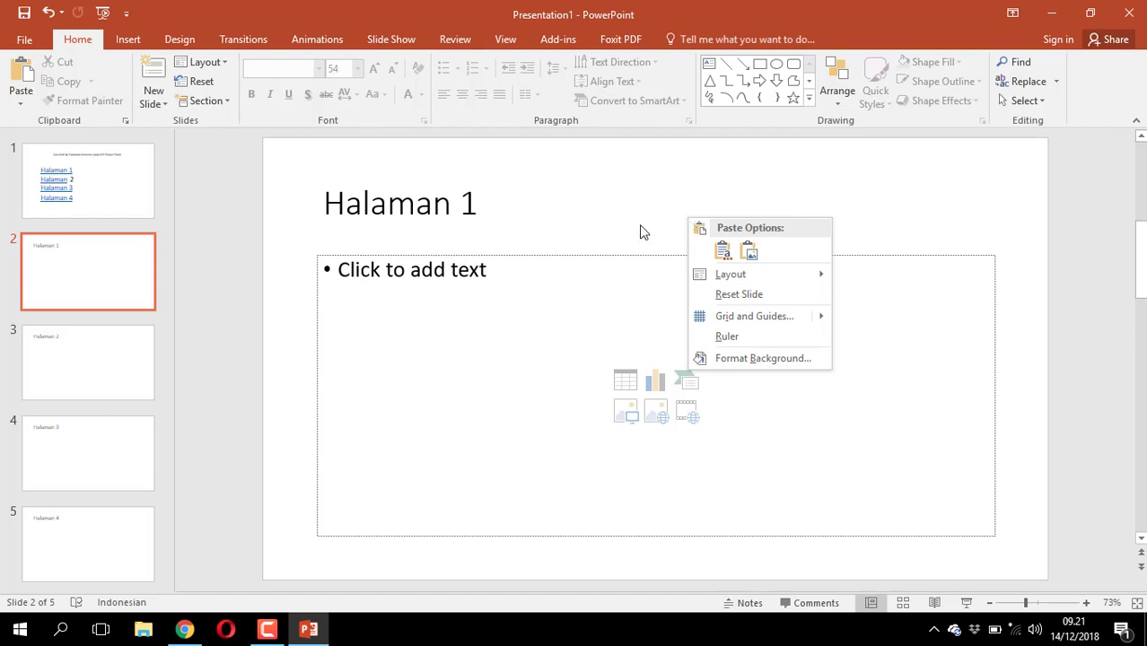
pyautogui.click(616, 236)
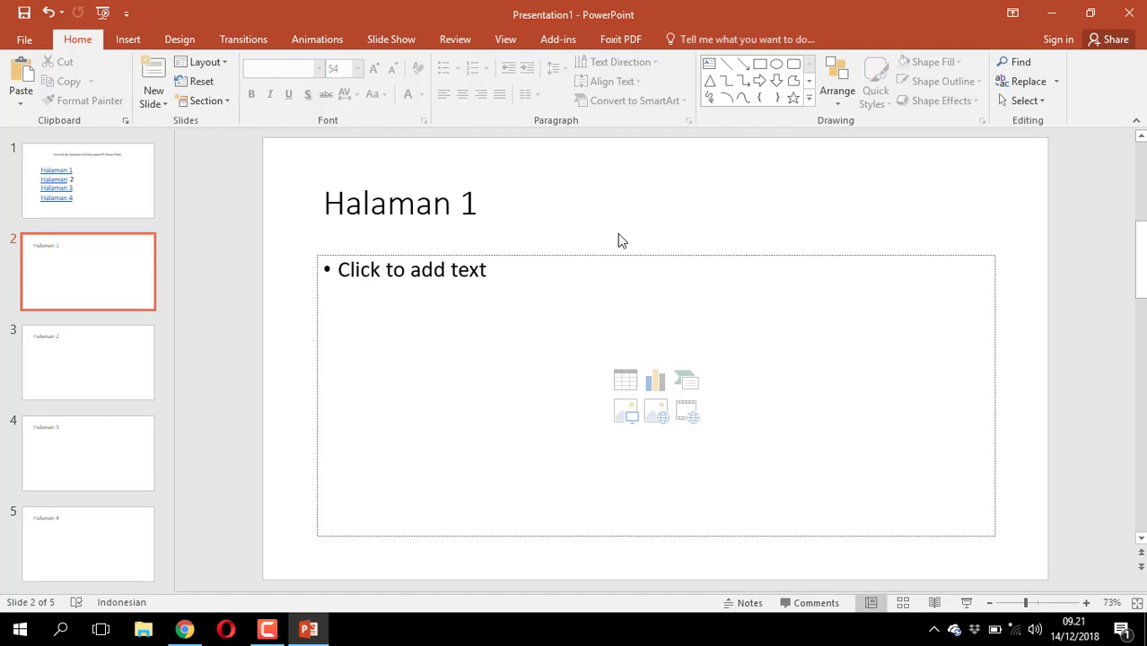
pyautogui.click(141, 46)
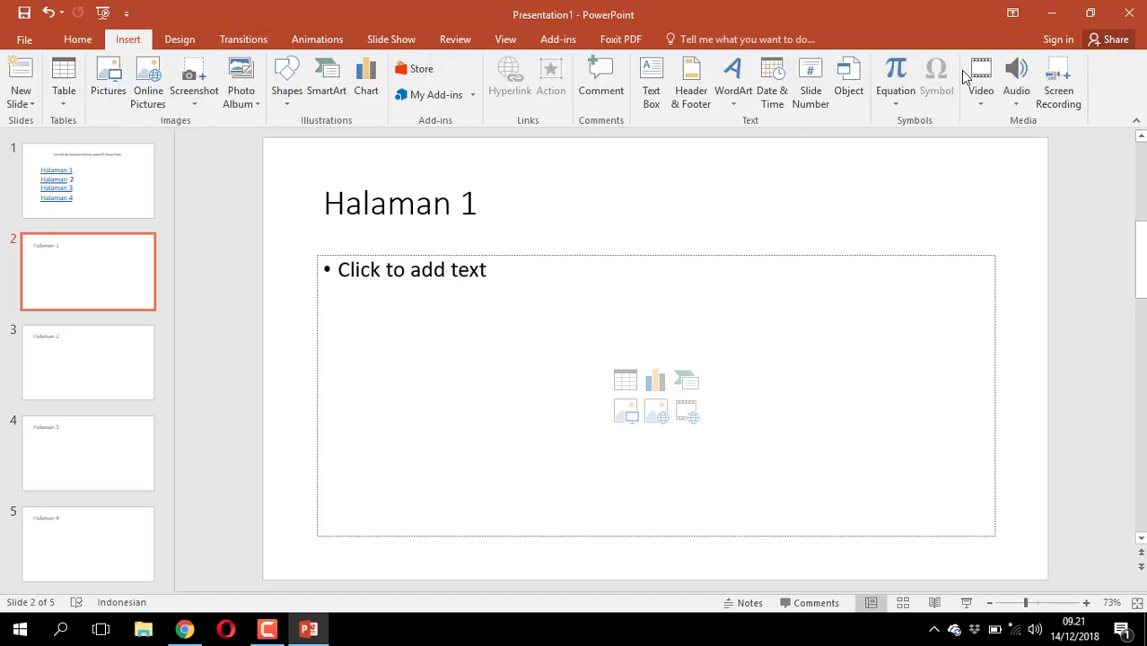
pyautogui.click(893, 101)
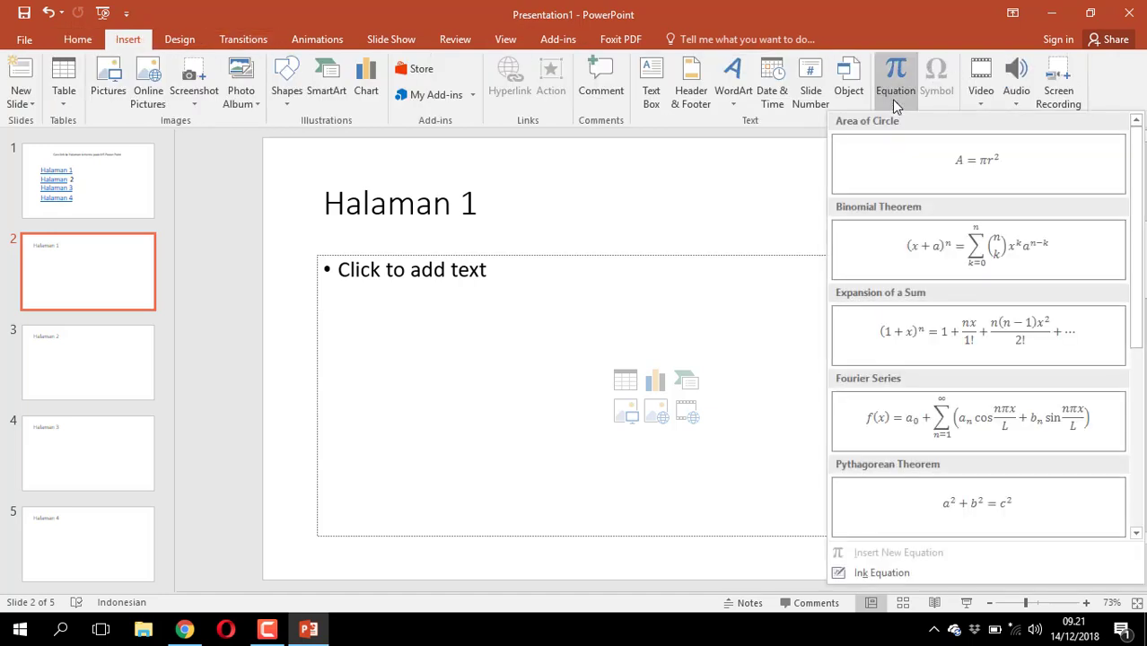
pyautogui.click(950, 83)
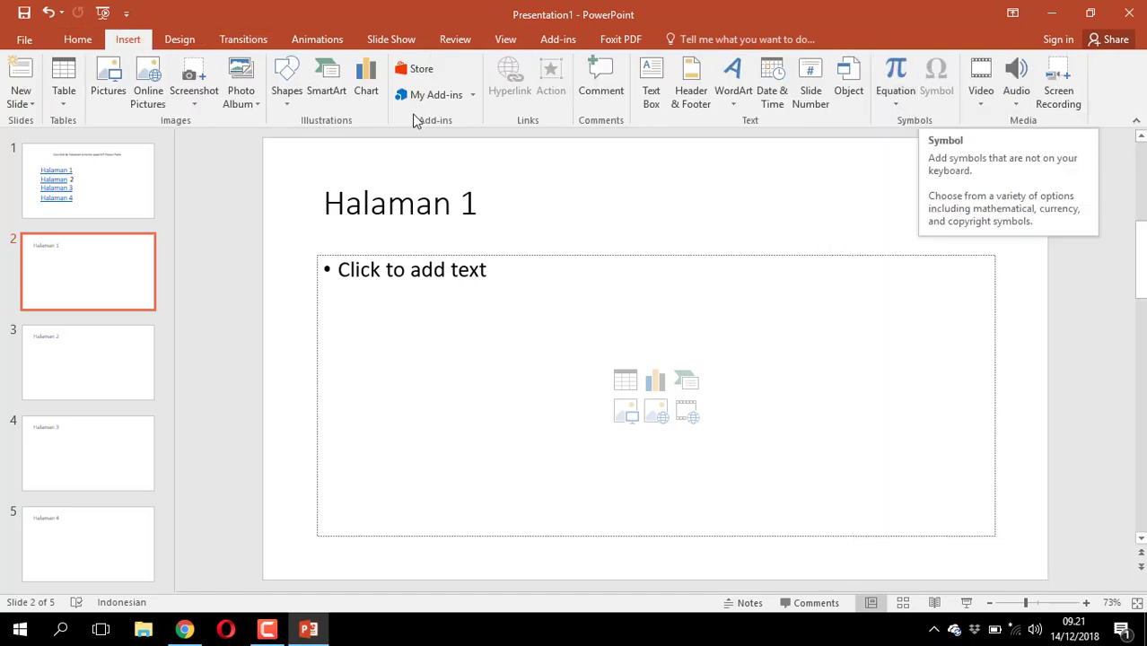
pyautogui.click(284, 106)
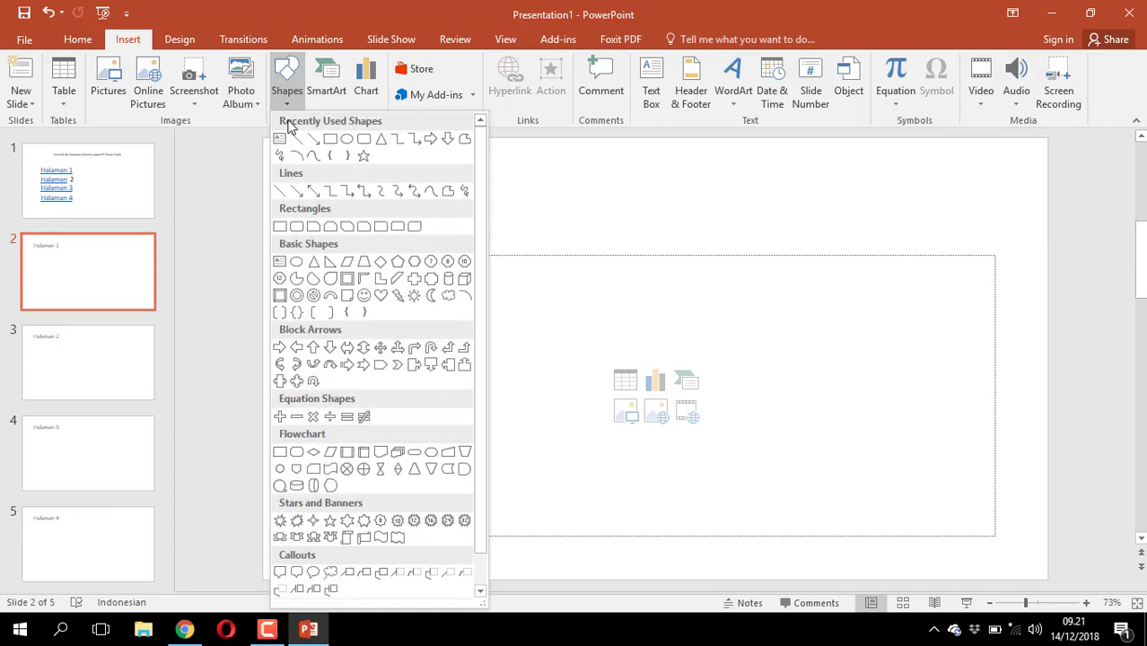
pyautogui.click(311, 350)
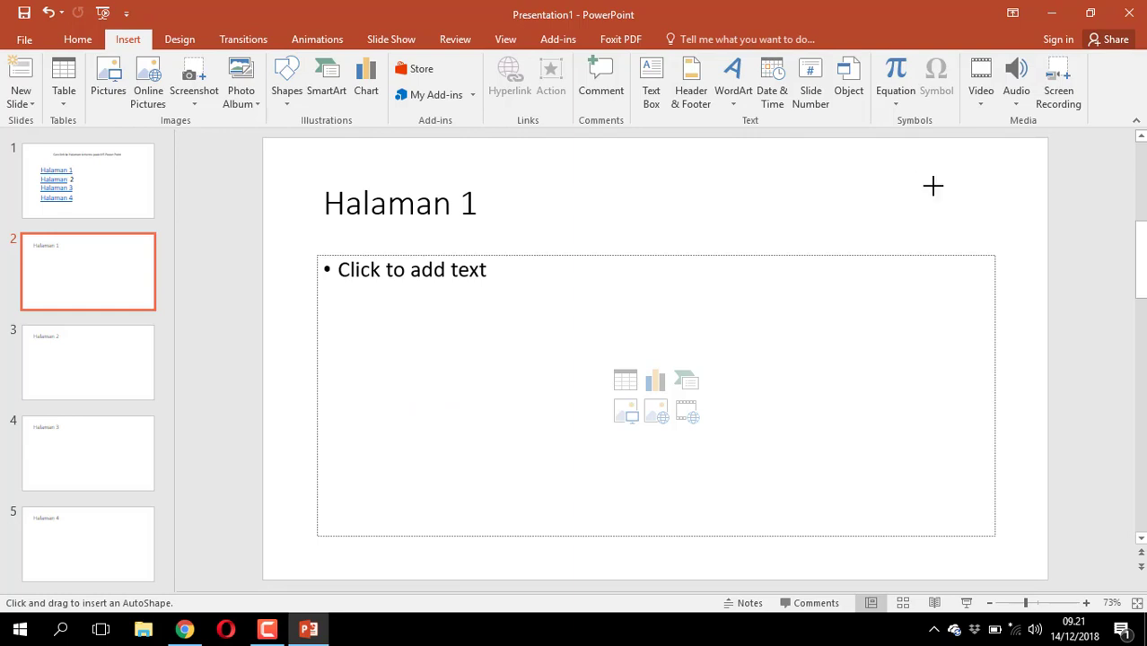
# - Draw an up arrow at slide 2's top-right and hyperlink it to Slide 1
pyautogui.moveTo(932, 186); pyautogui.dragTo(995, 228)
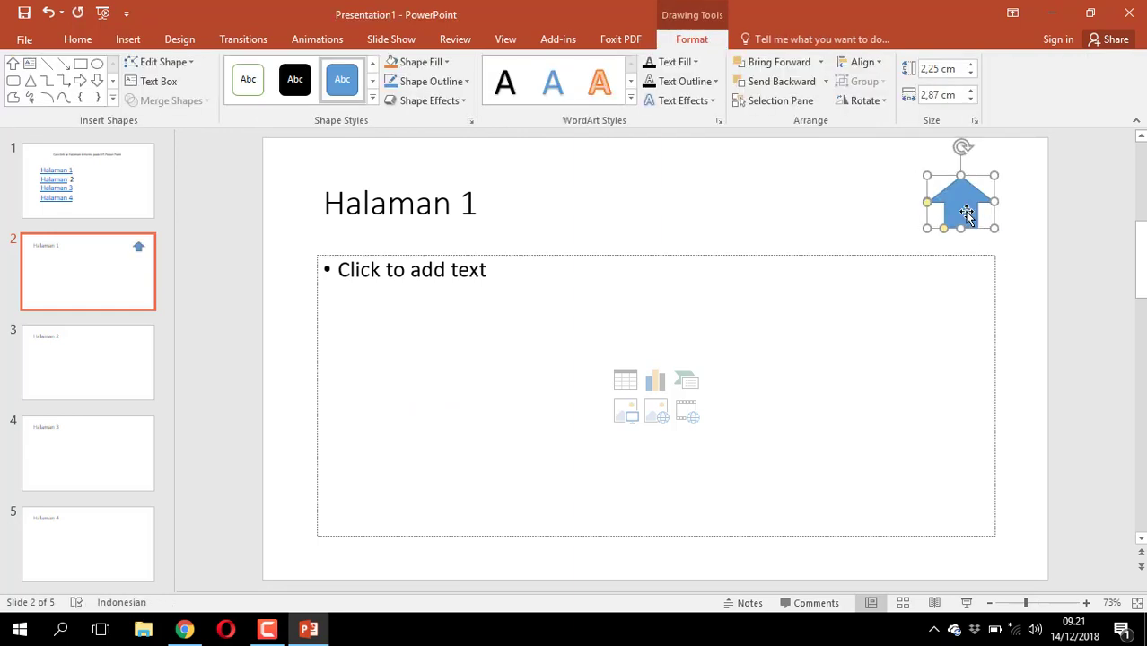
pyautogui.rightClick(967, 212)
pyautogui.press('Escape')
pyautogui.rightClick(961, 176)
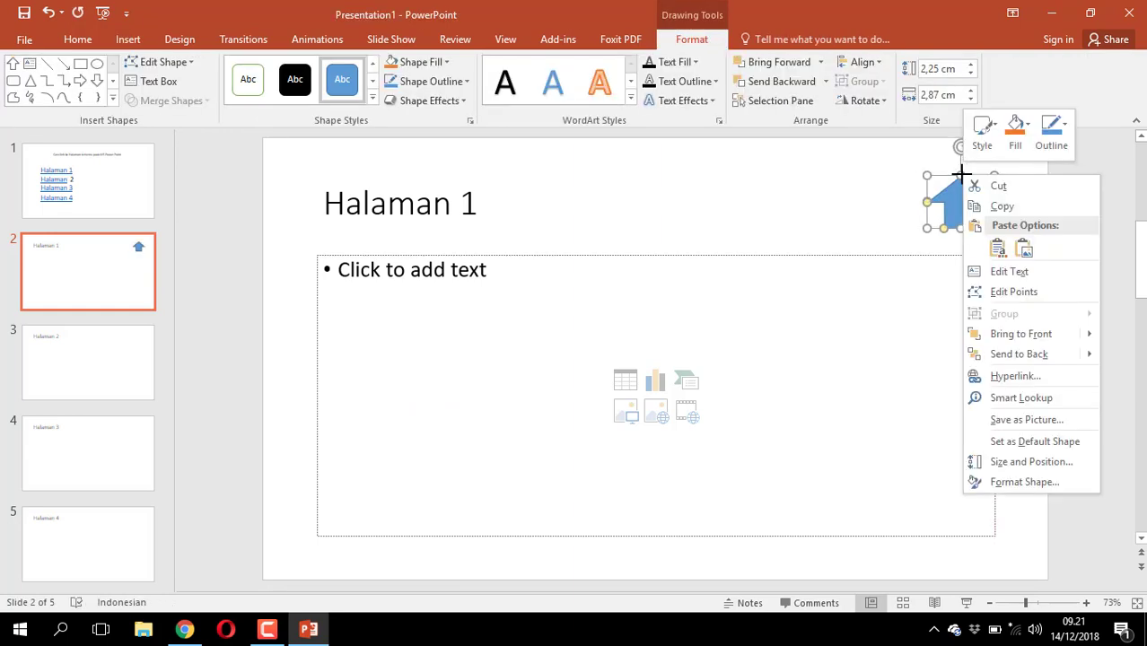
pyautogui.click(1019, 377)
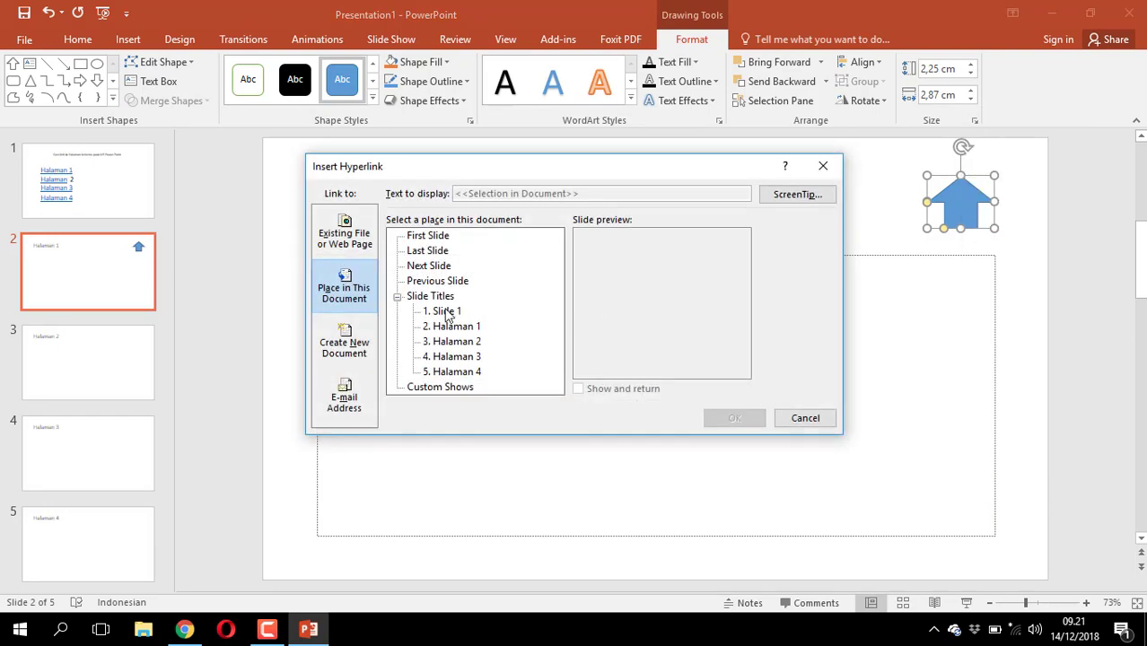
pyautogui.click(446, 312)
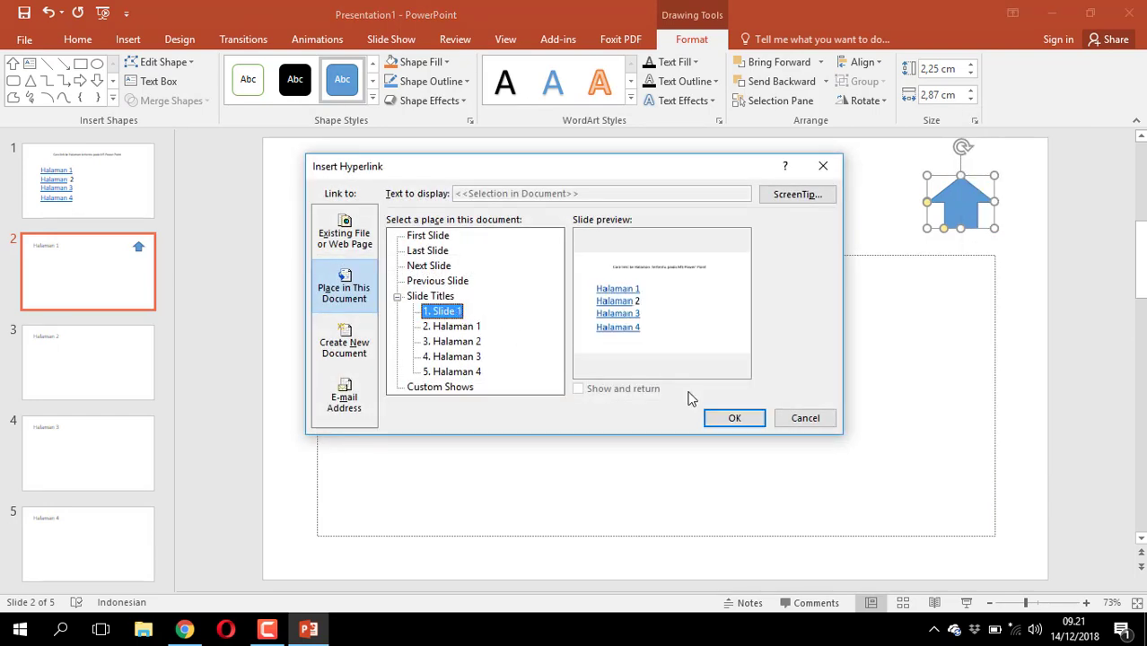
pyautogui.click(736, 418)
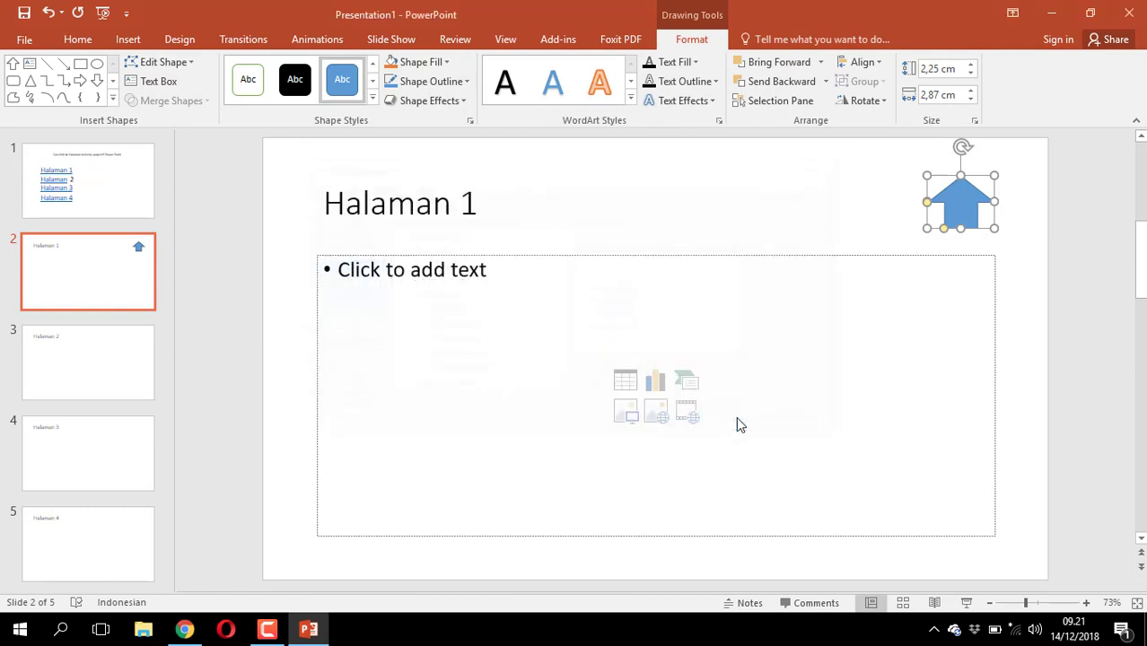
# - Copy the linked up arrow and paste it onto slide 3
pyautogui.rightClick(959, 208)
pyautogui.click(984, 236)
pyautogui.click(57, 379)
pyautogui.rightClick(931, 182)
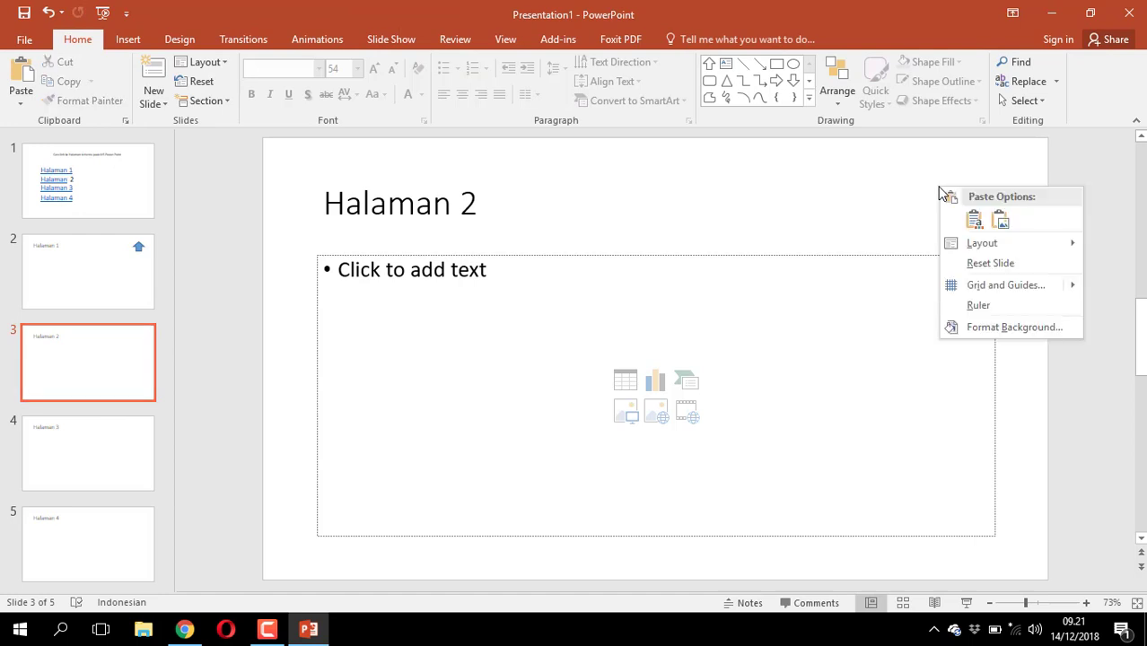
pyautogui.click(972, 221)
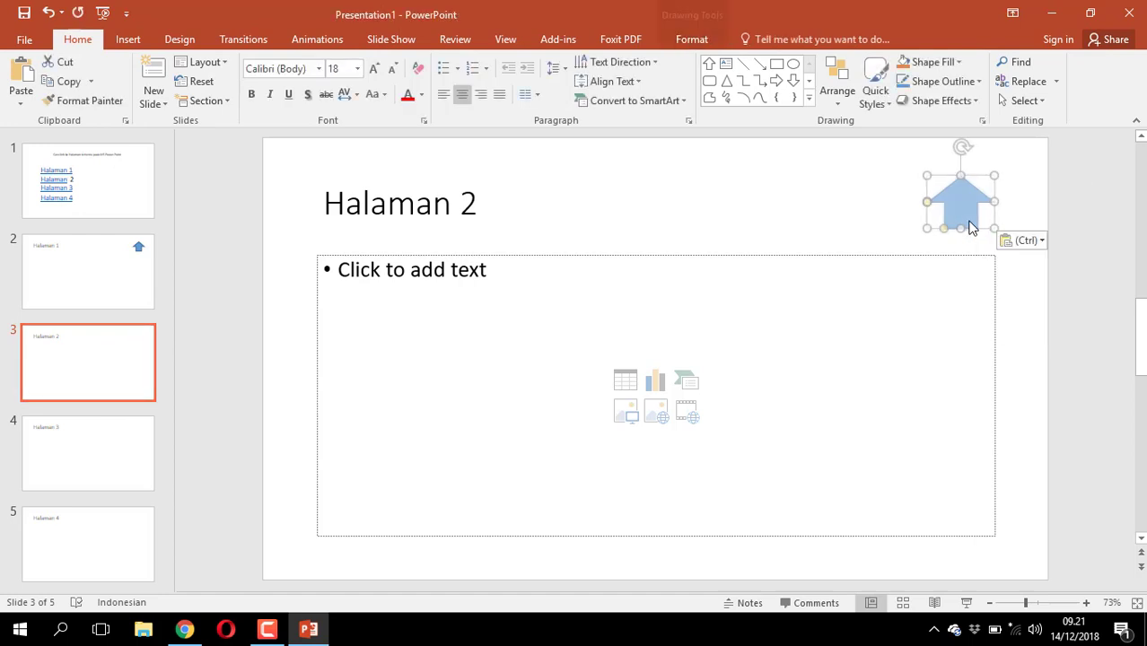
# - Paste the arrow onto slides 4 and 5, then start the slide show
pyautogui.click(115, 464)
pyautogui.rightClick(922, 186)
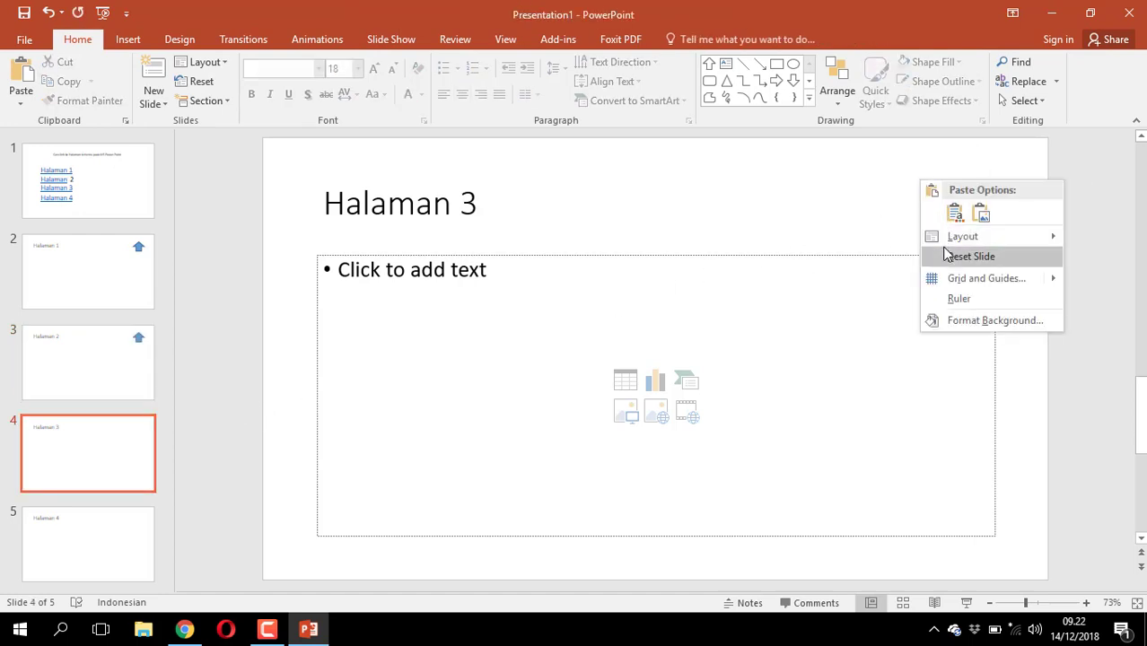
pyautogui.click(954, 213)
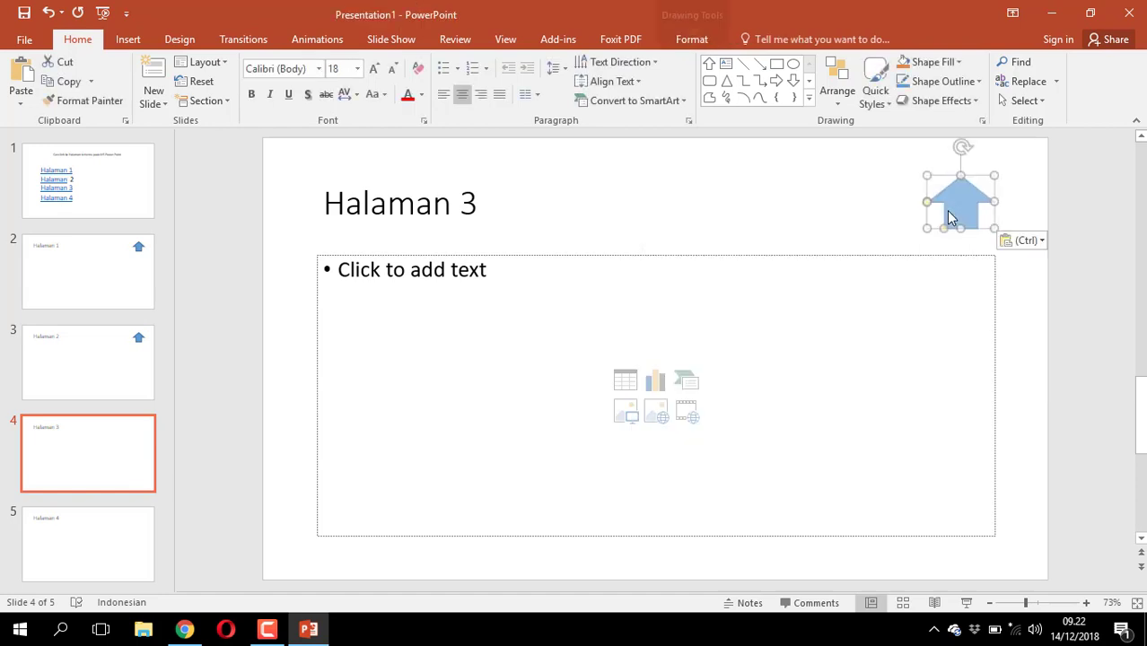
pyautogui.click(77, 536)
pyautogui.rightClick(938, 204)
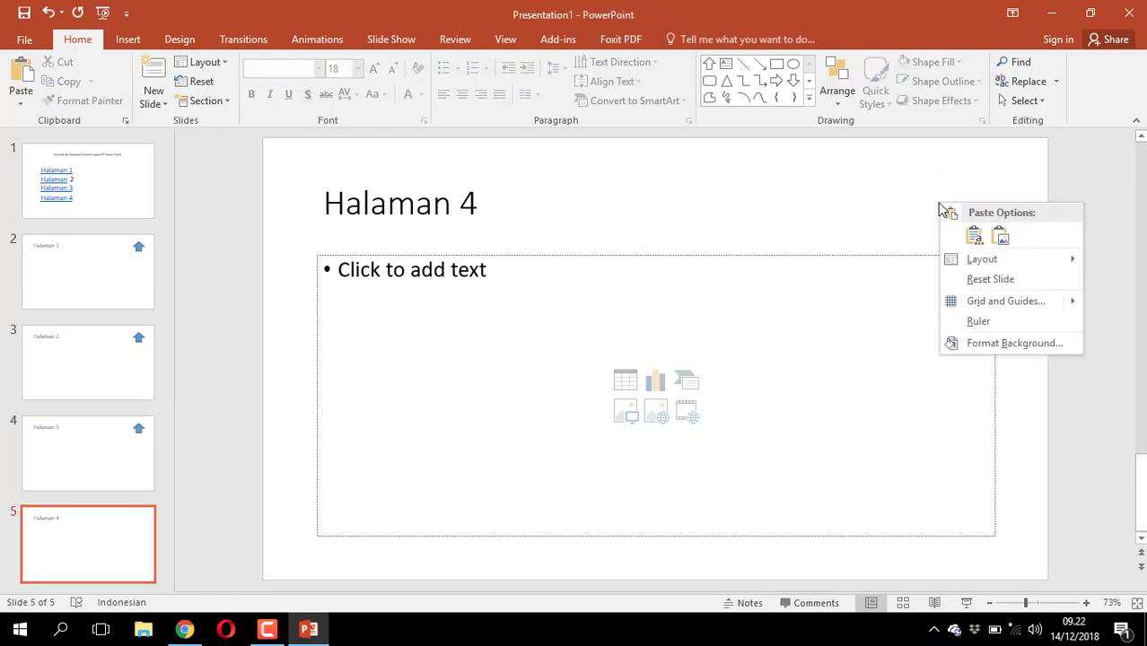
pyautogui.click(974, 235)
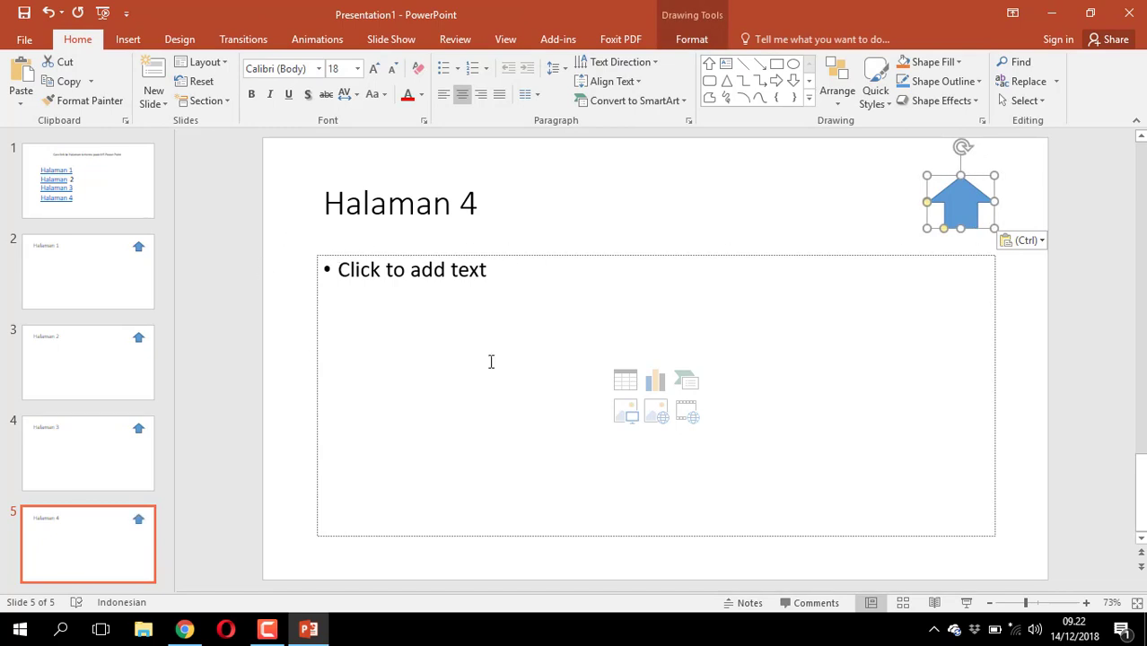
pyautogui.click(968, 604)
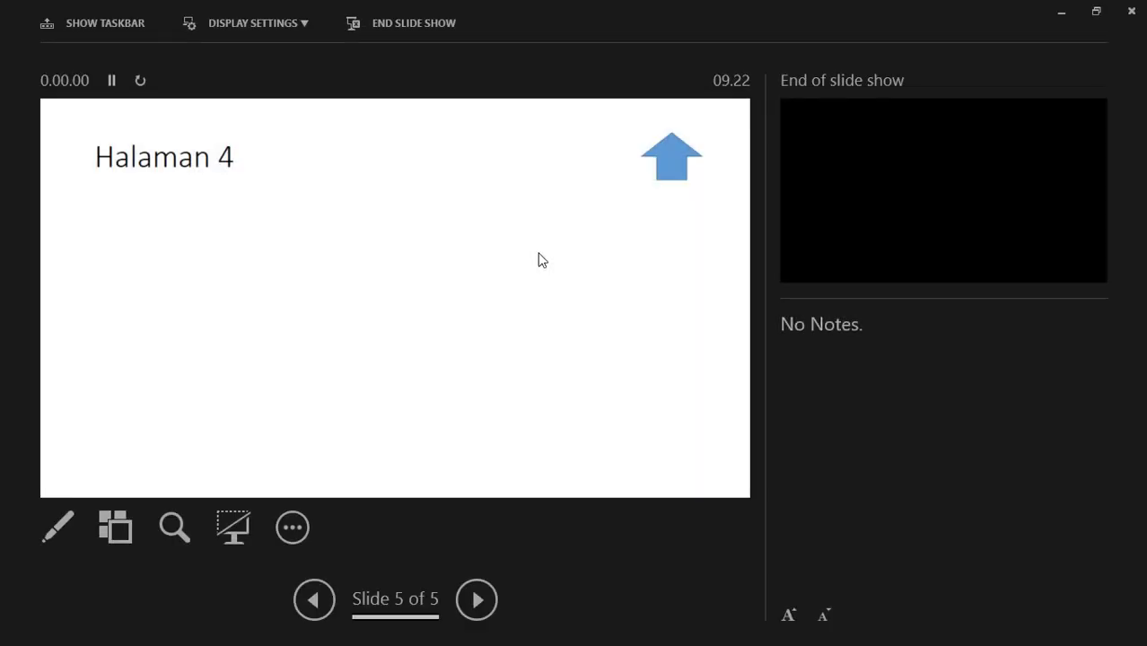
# - In the slide show, follow Halaman 1–4 links and each up-arrow back to slide 1, then exit
pyautogui.click(672, 165)
pyautogui.click(225, 255)
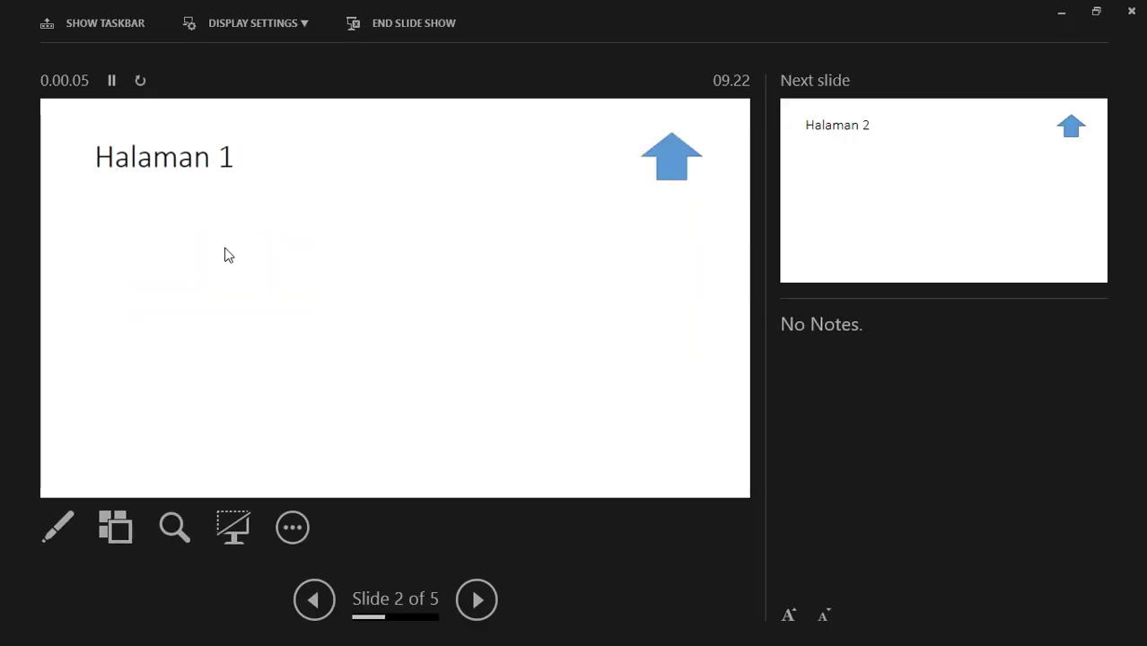
pyautogui.click(668, 160)
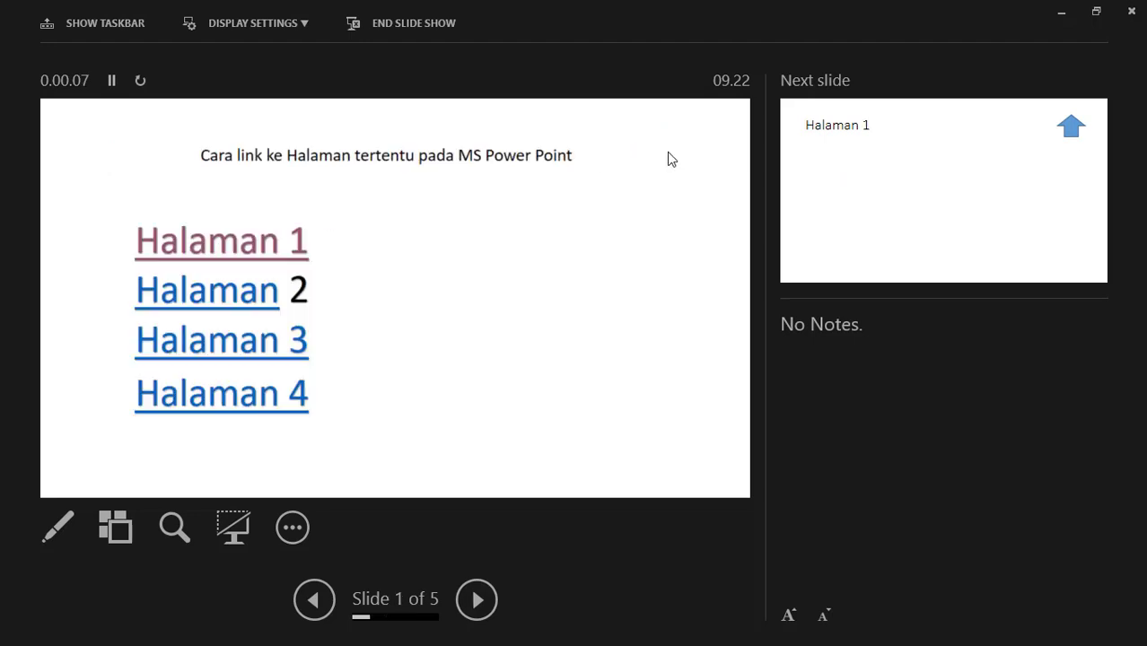
pyautogui.click(248, 301)
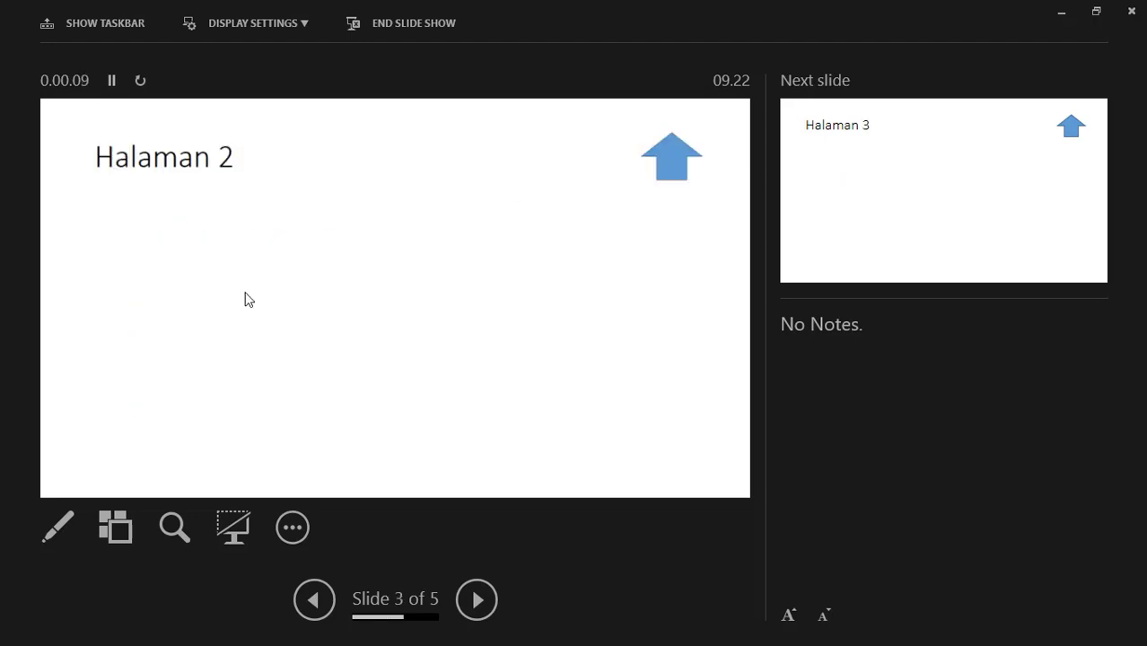
pyautogui.click(662, 159)
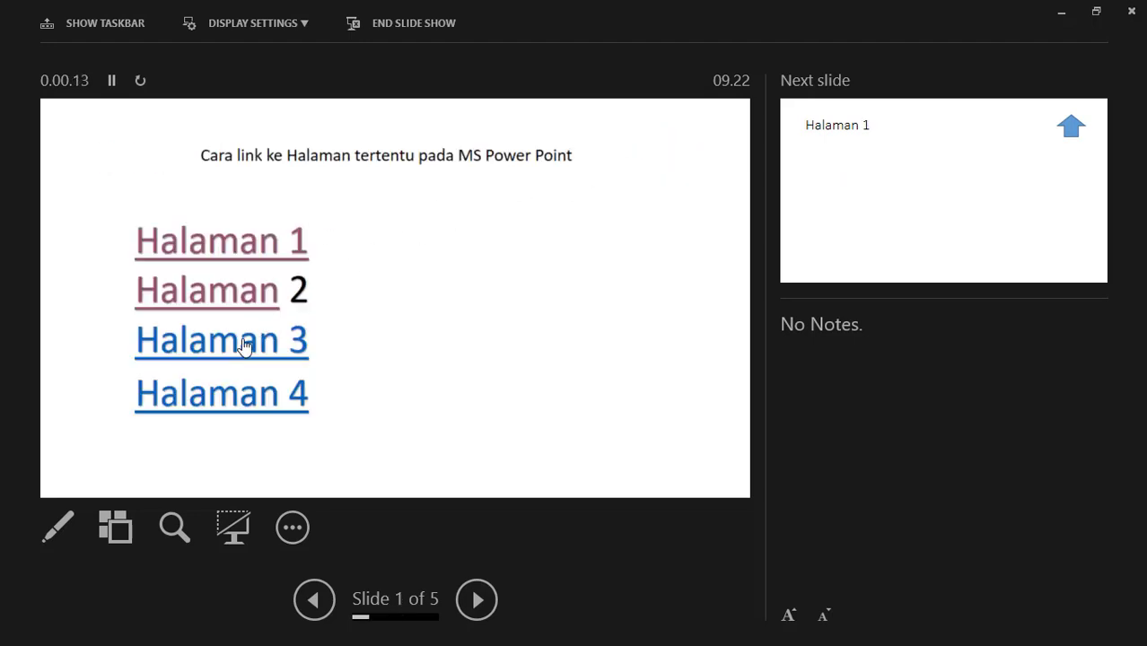
pyautogui.click(244, 345)
pyautogui.click(673, 162)
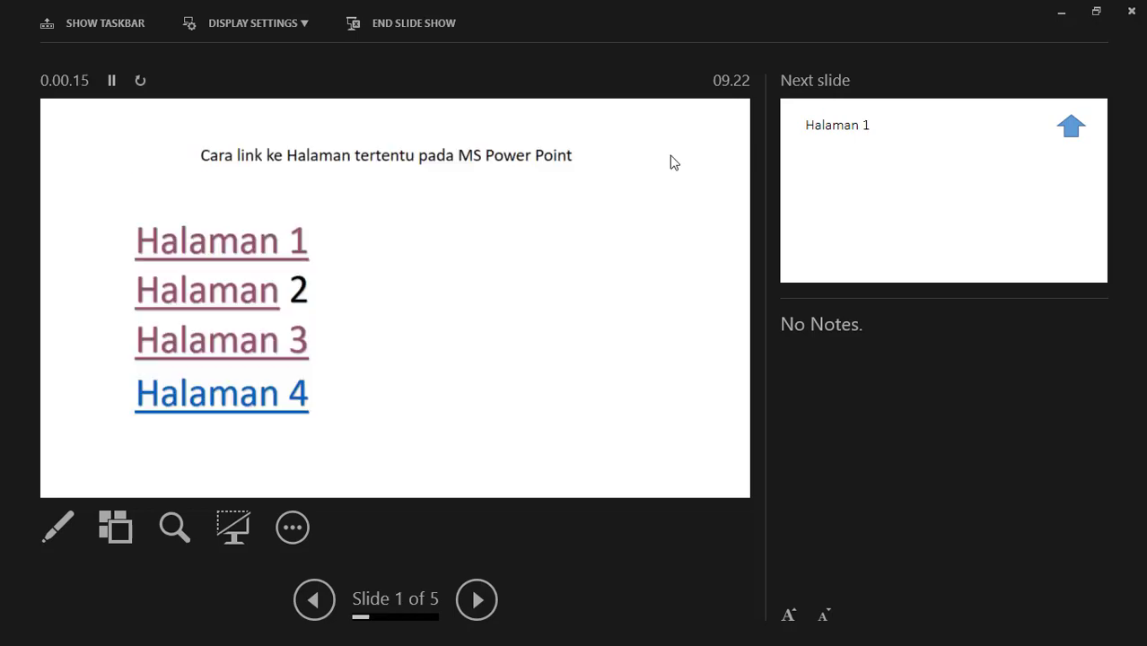
pyautogui.click(237, 403)
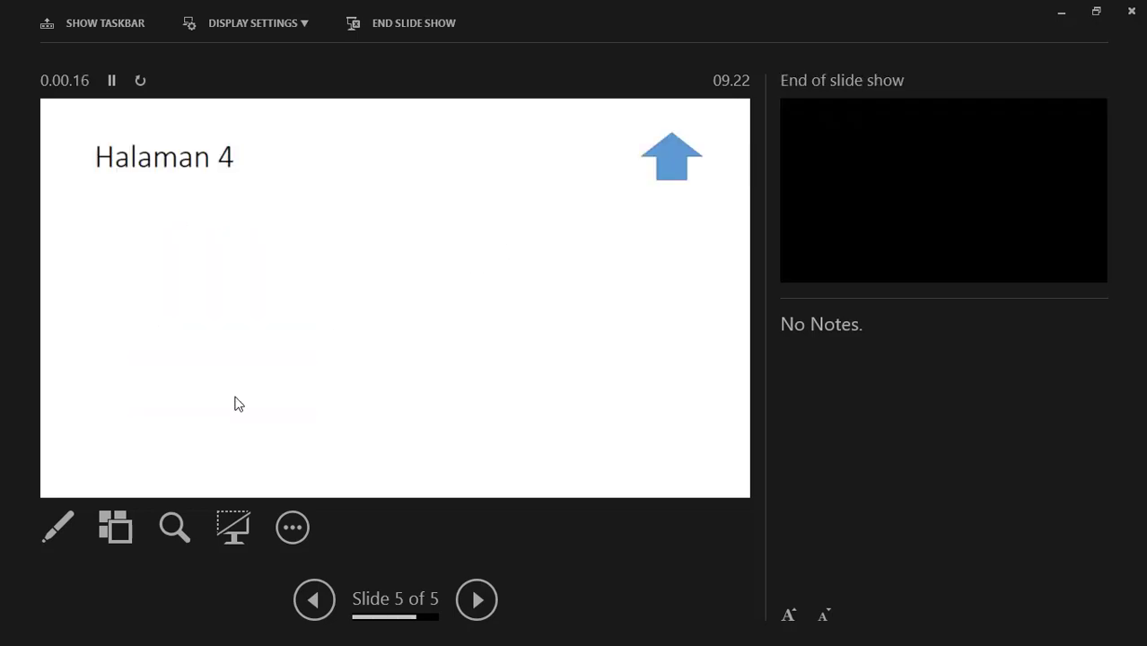
pyautogui.click(679, 170)
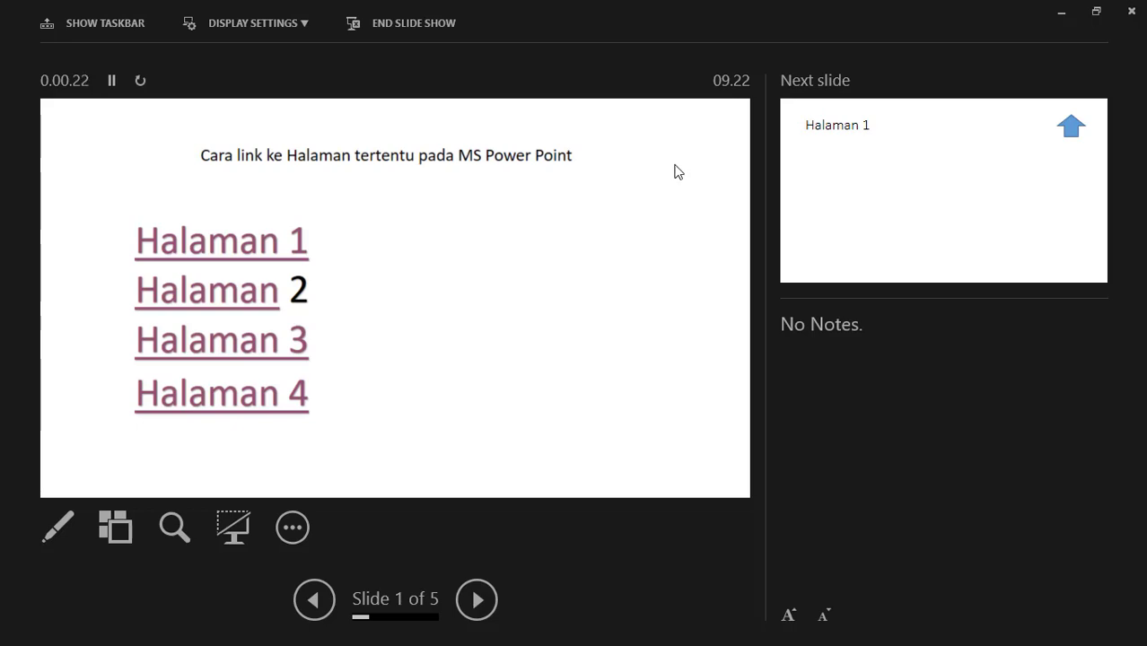
pyautogui.press('Escape')
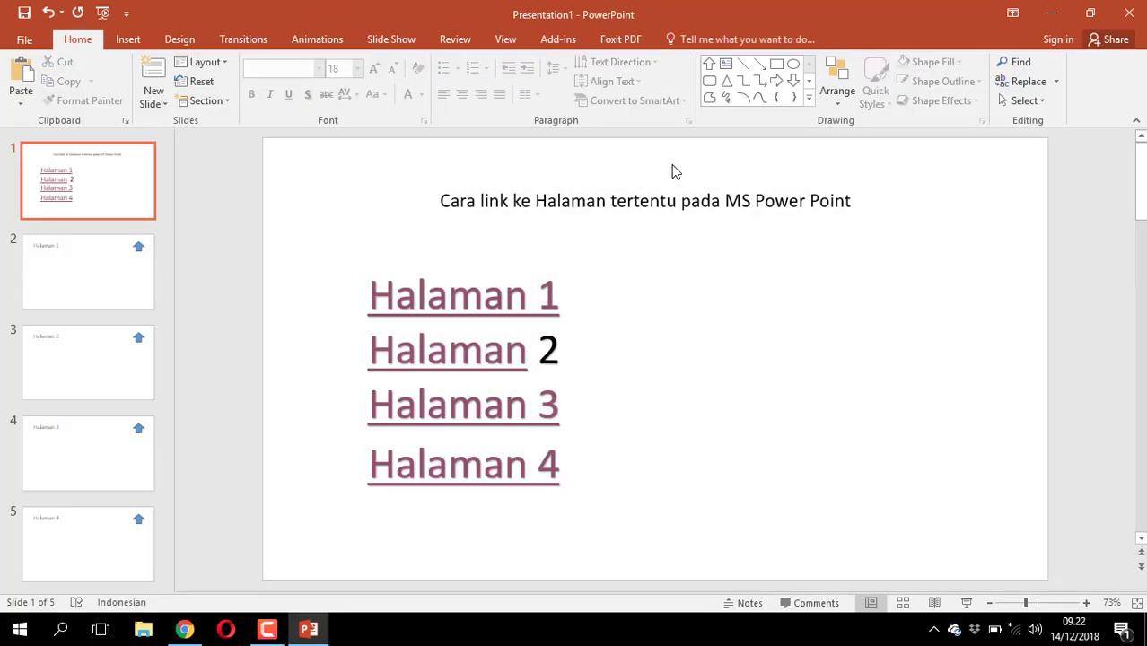